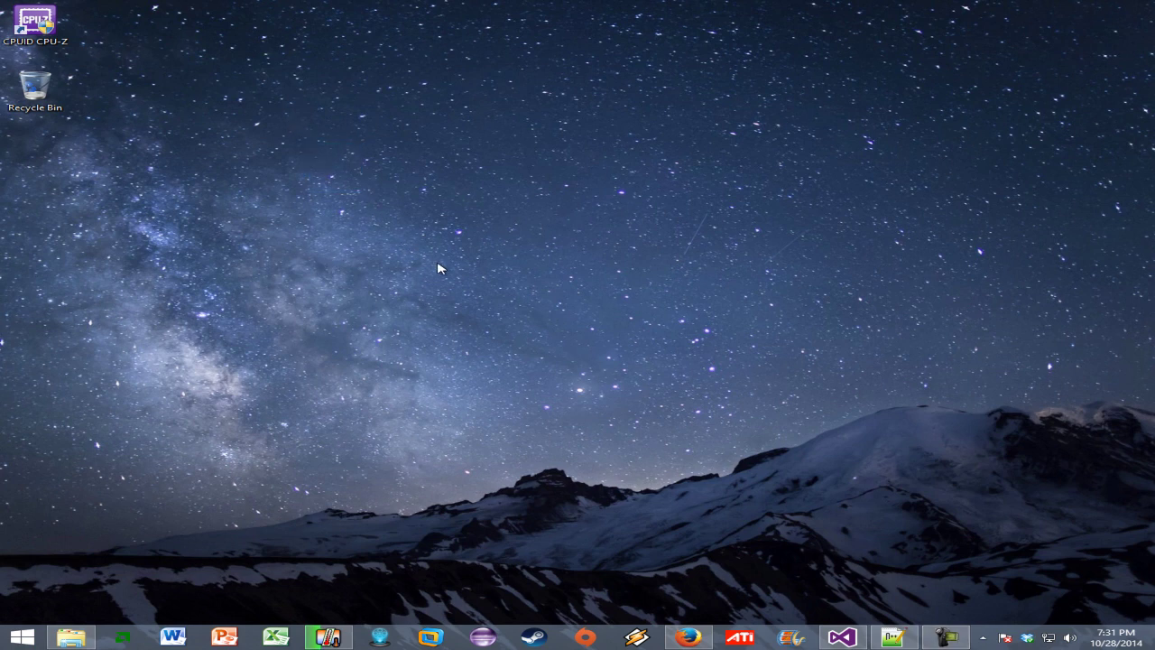
pyautogui.moveTo(438, 264); pyautogui.dragTo(501, 204)
pyautogui.moveTo(699, 152); pyautogui.dragTo(634, 211)
pyautogui.moveTo(476, 242); pyautogui.dragTo(439, 222)
# Launch CPU-Z from the desktop and move its window clear to read the processor details.
pyautogui.click(43, 29)
pyautogui.doubleClick(43, 30)
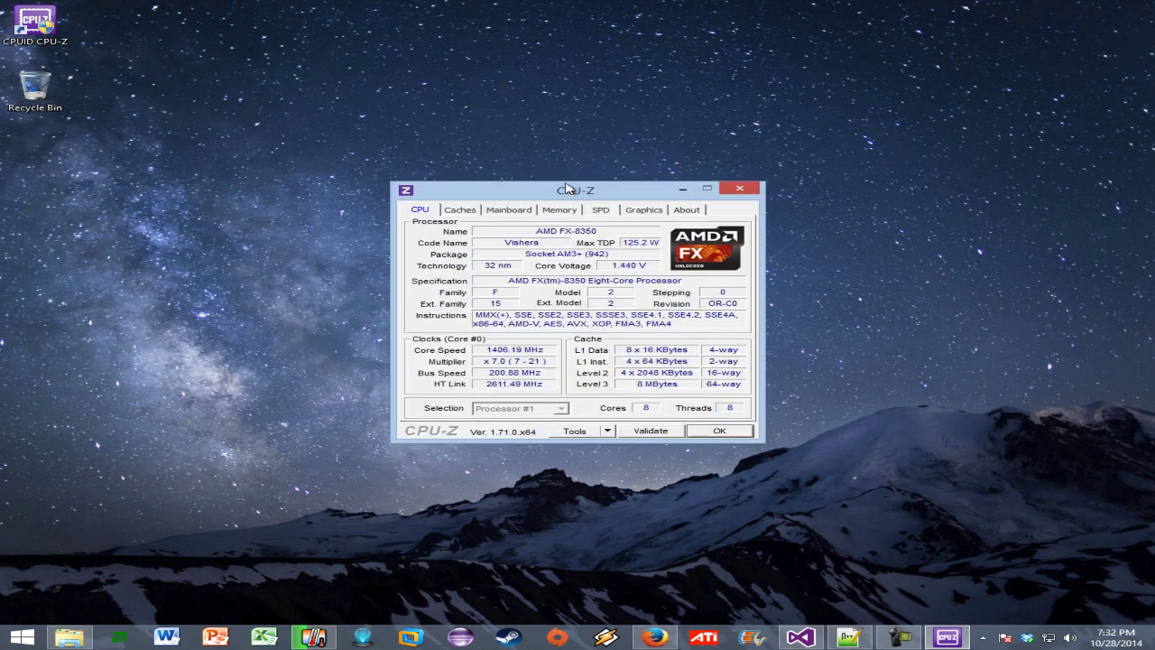
pyautogui.moveTo(569, 195); pyautogui.dragTo(459, 112)
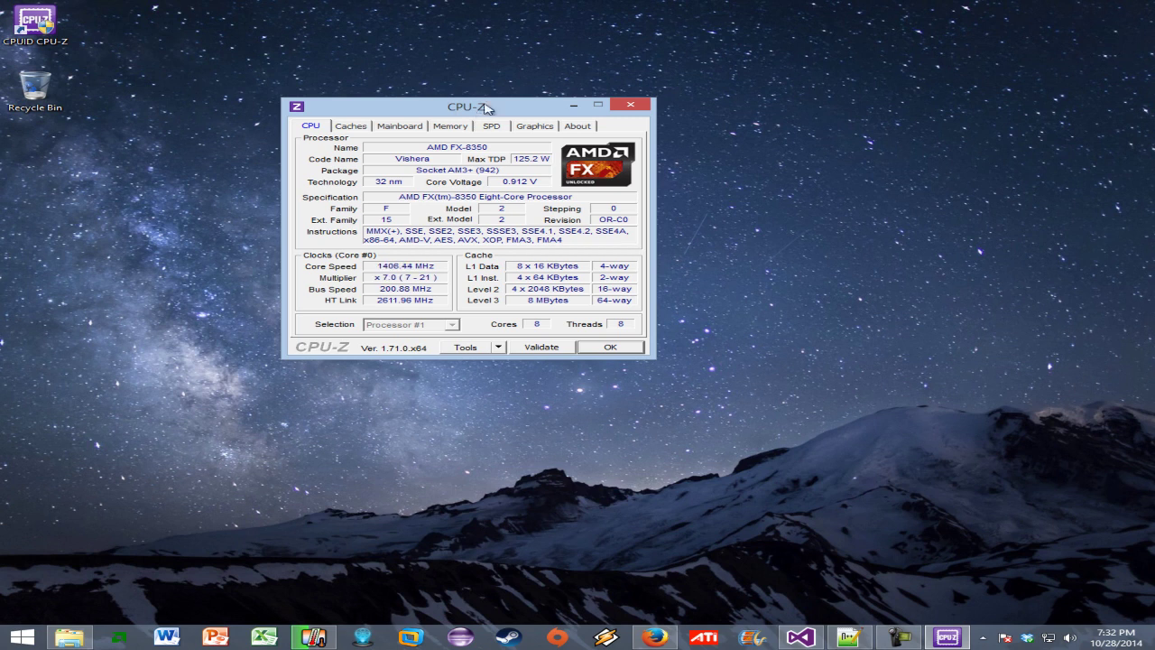
pyautogui.moveTo(484, 110); pyautogui.dragTo(517, 68)
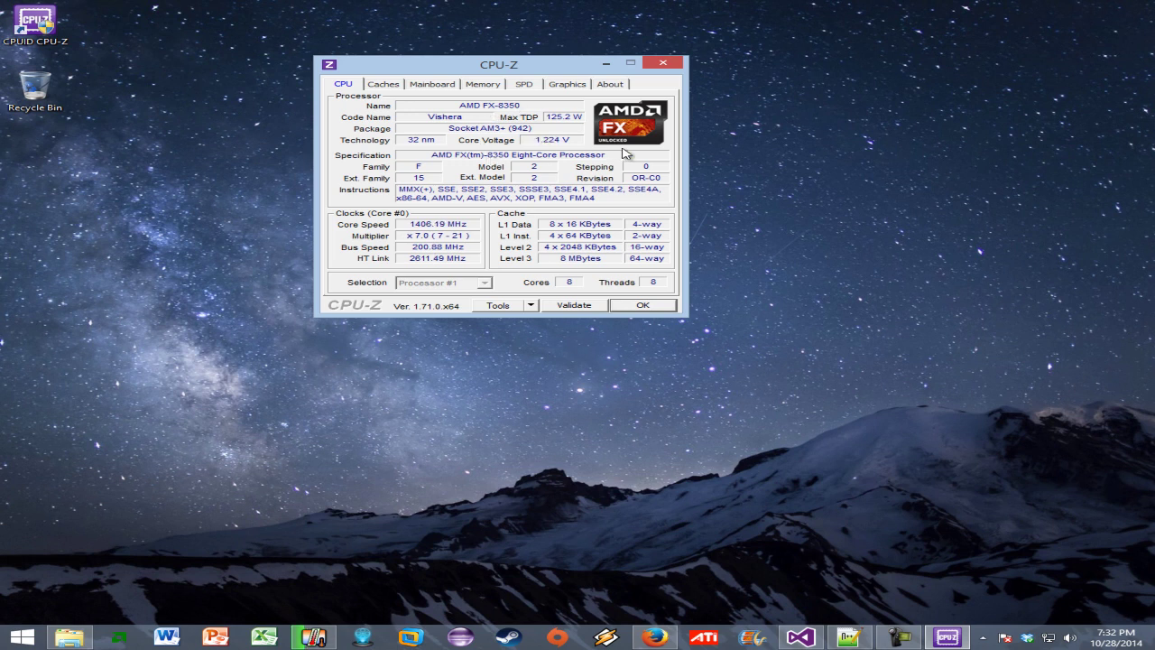
# Switch to Firefox, search Google for "8350fx overclock" and examine the web address of the Tom's Hardware forum result.
pyautogui.click(655, 636)
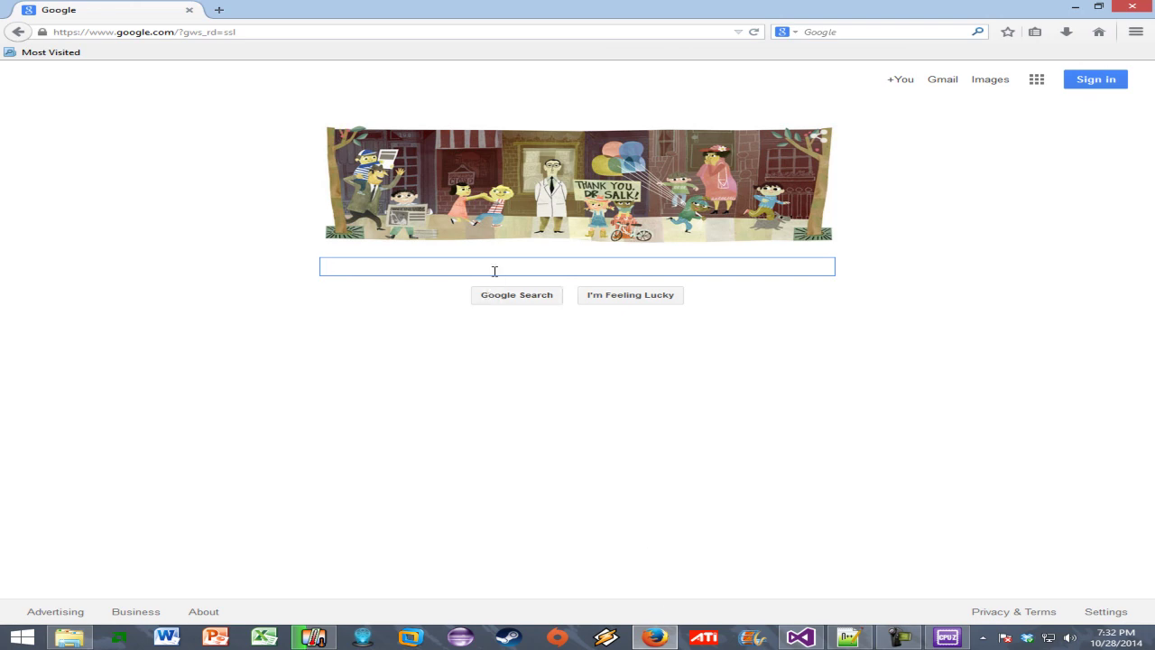
pyautogui.write('8350fx overclock')
pyautogui.press('Return')
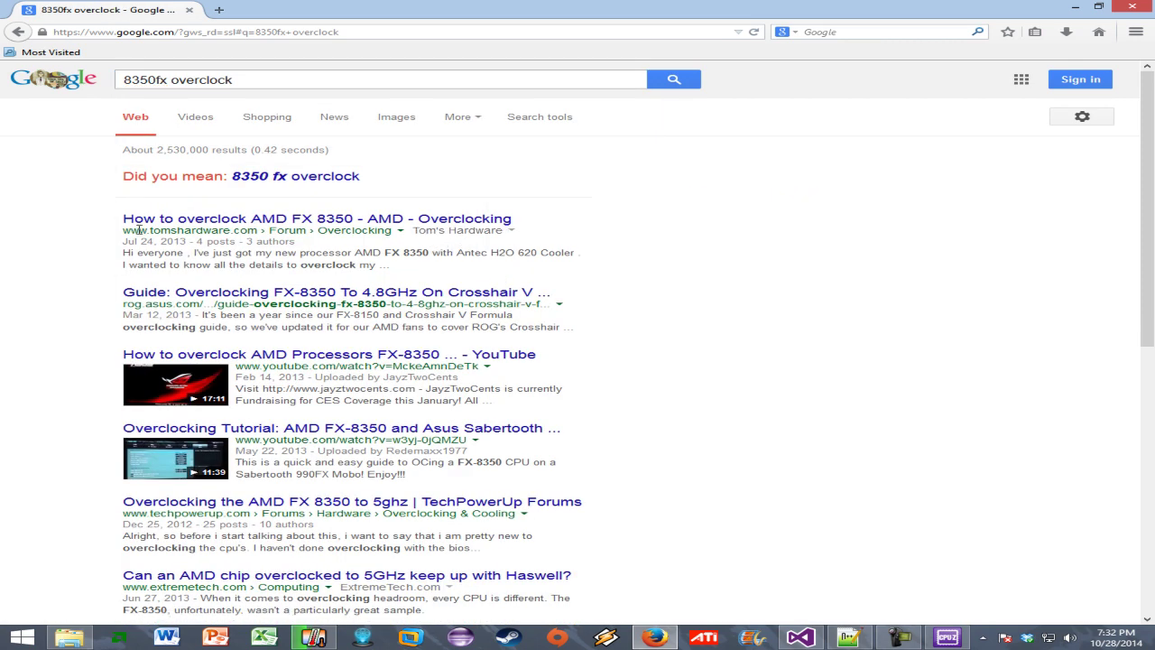
pyautogui.moveTo(128, 230); pyautogui.dragTo(242, 230)
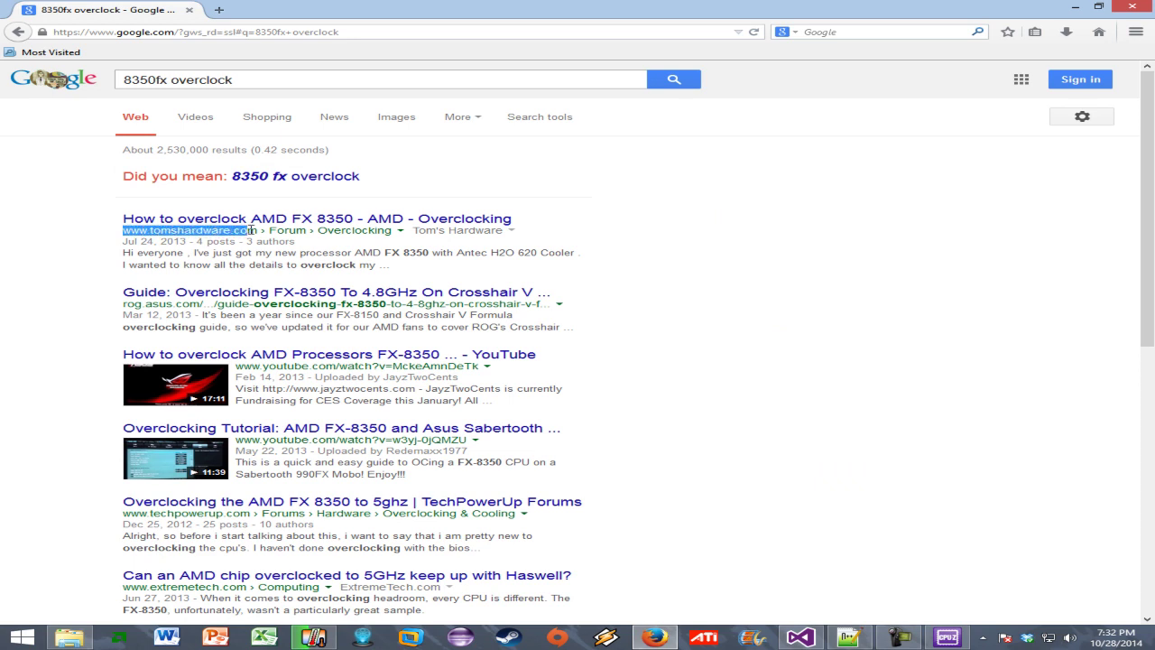
pyautogui.click(251, 230)
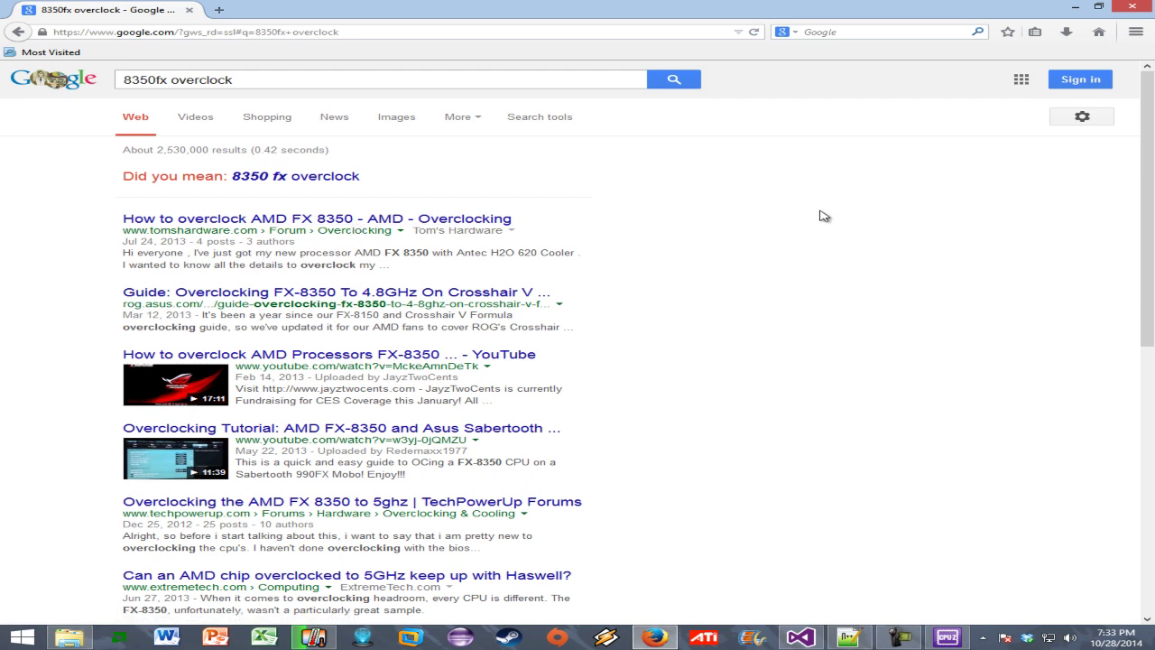
# Close the Firefox window and the CPU-Z window to return to an empty desktop.
pyautogui.moveTo(913, 14); pyautogui.dragTo(781, 109)
pyautogui.click(1013, 97)
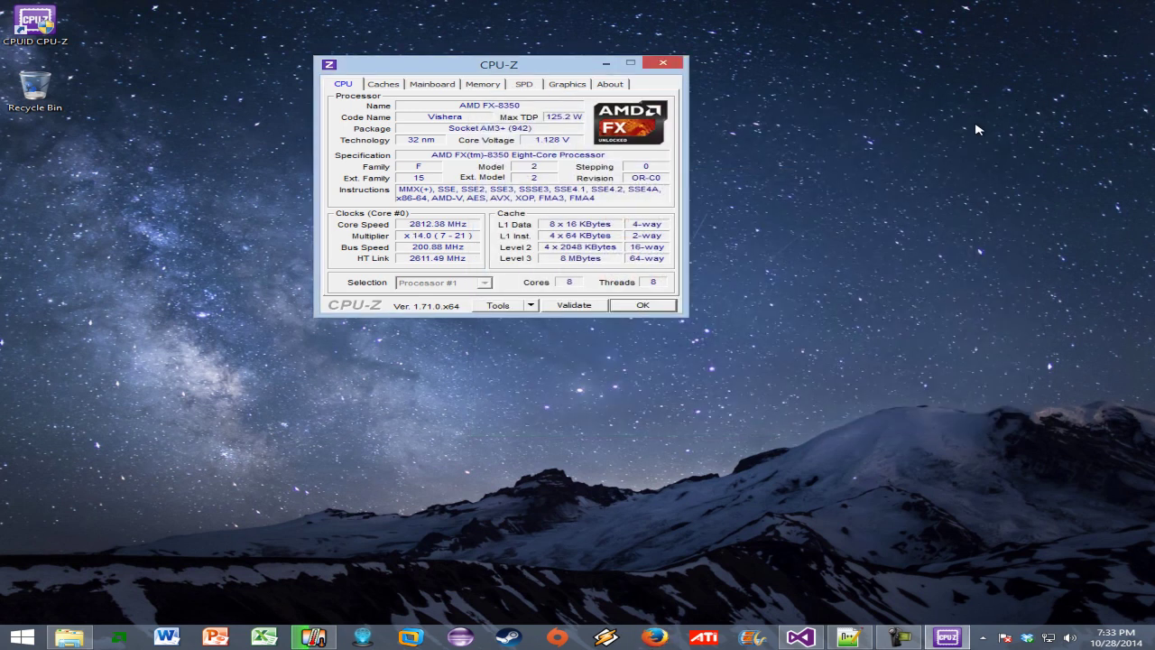
pyautogui.moveTo(552, 64); pyautogui.dragTo(414, 157)
pyautogui.click(512, 161)
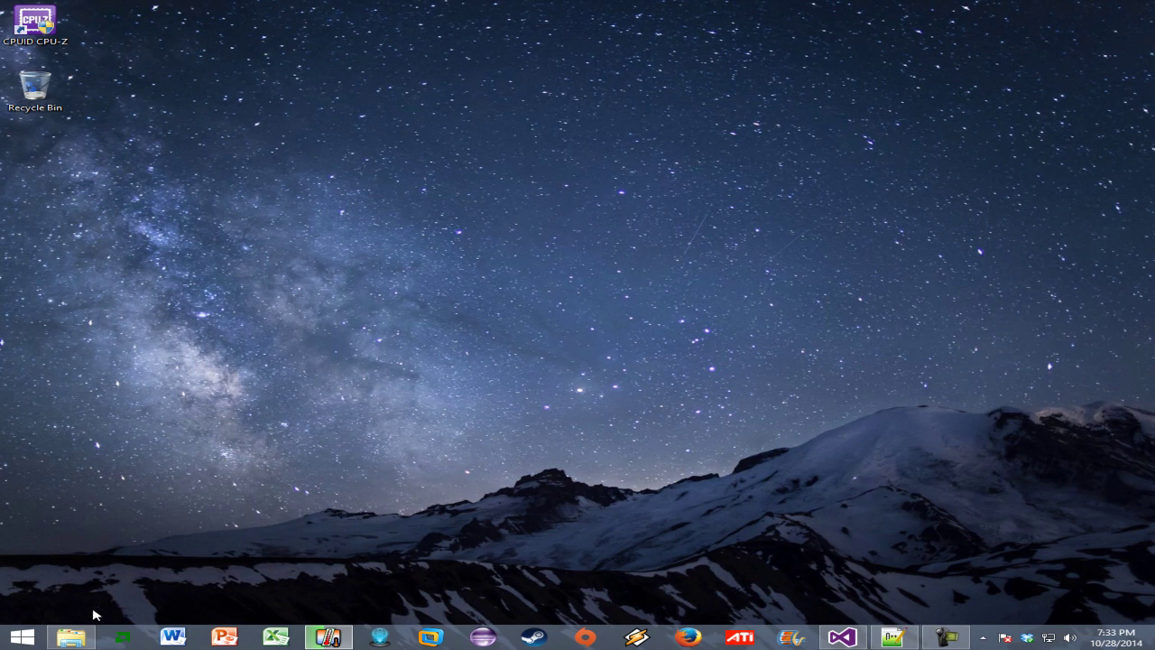
# Launch AMD OverDrive, accepting its startup warning, and move its window fully into view.
pyautogui.click(114, 640)
pyautogui.click(539, 413)
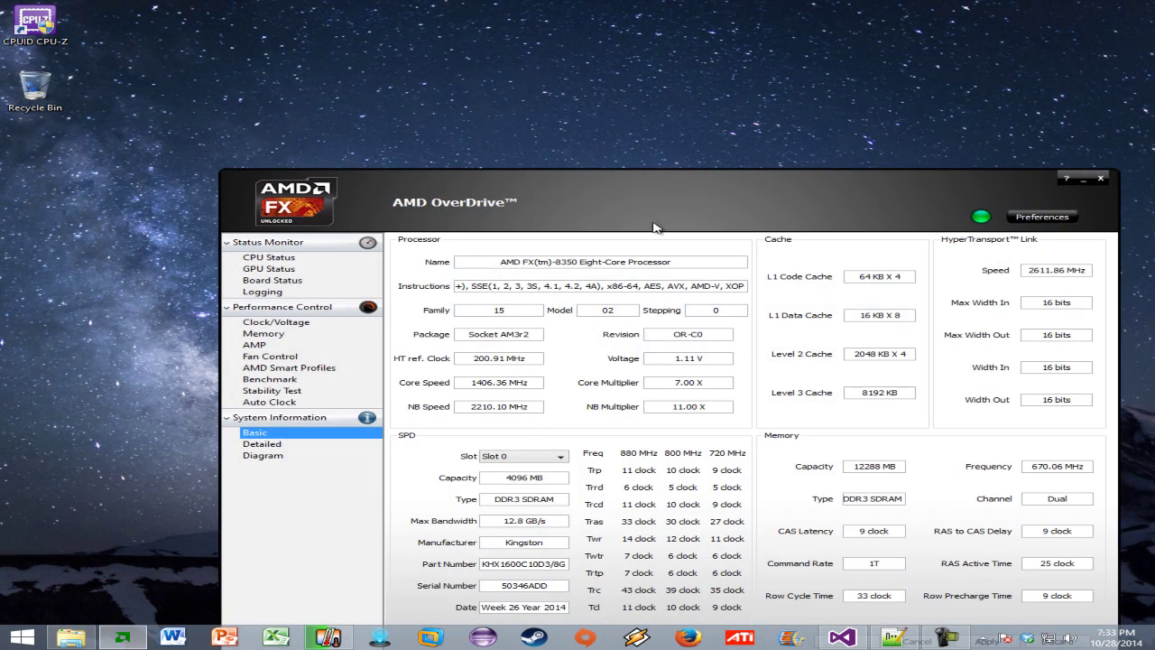
pyautogui.moveTo(671, 189); pyautogui.dragTo(600, 86)
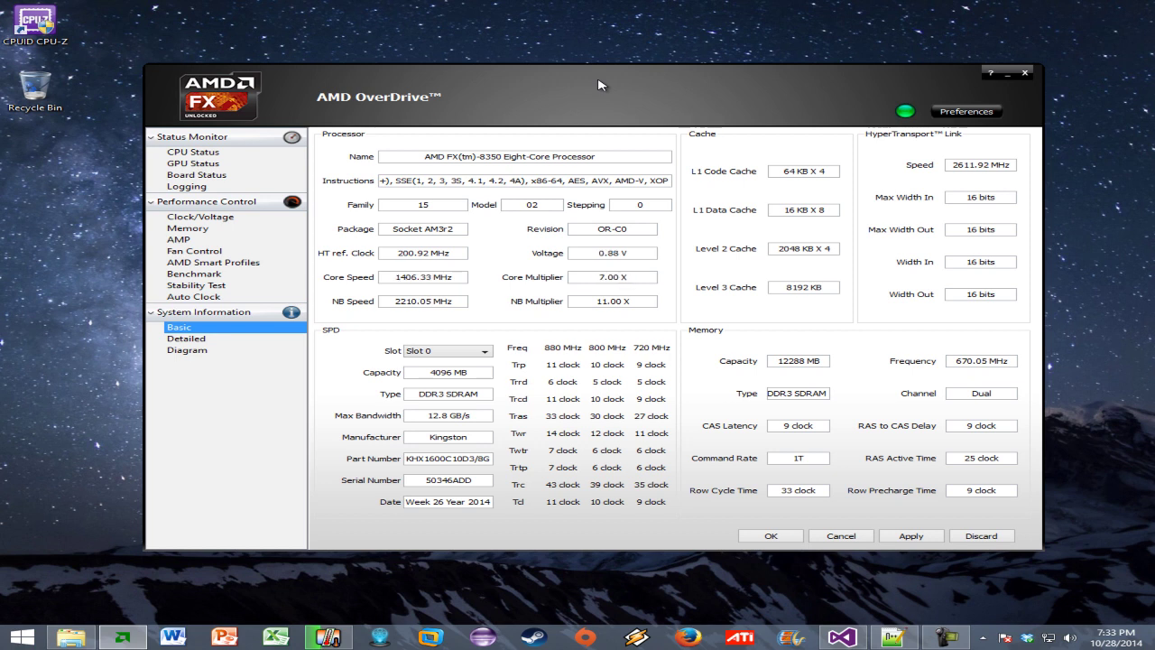
pyautogui.moveTo(597, 85); pyautogui.dragTo(611, 53)
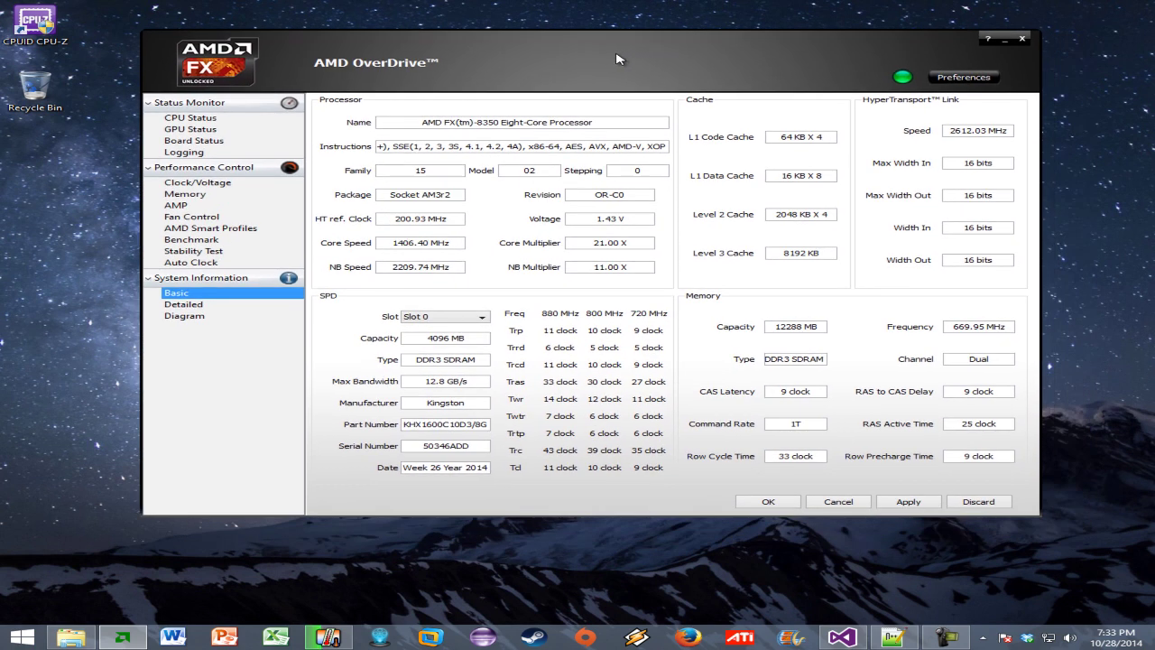
pyautogui.moveTo(616, 54); pyautogui.dragTo(601, 52)
# Disable Turbo Core in the Clock/Voltage settings and apply the change, accepting the overclocking warning.
pyautogui.click(236, 185)
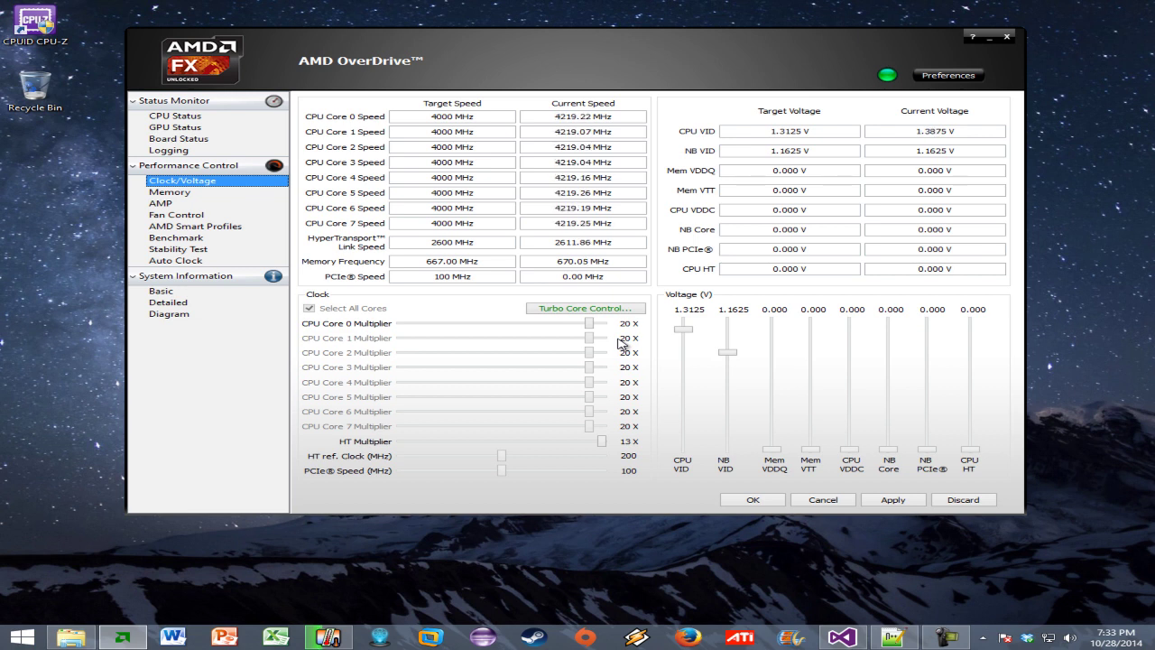
pyautogui.moveTo(589, 326)
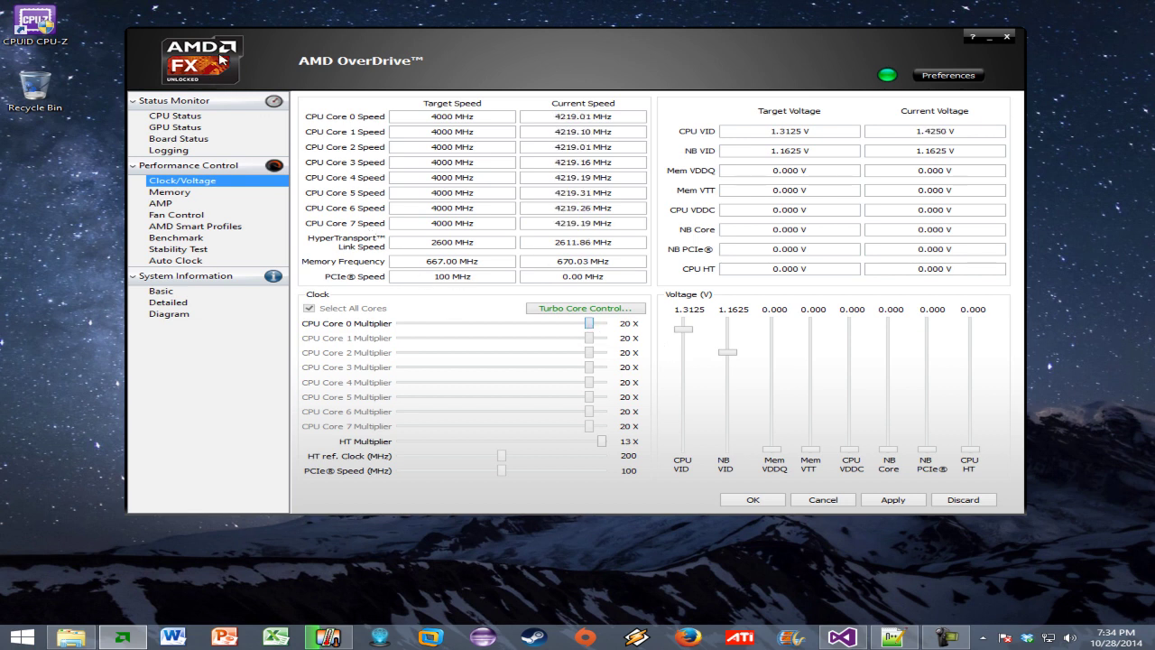
pyautogui.click(602, 310)
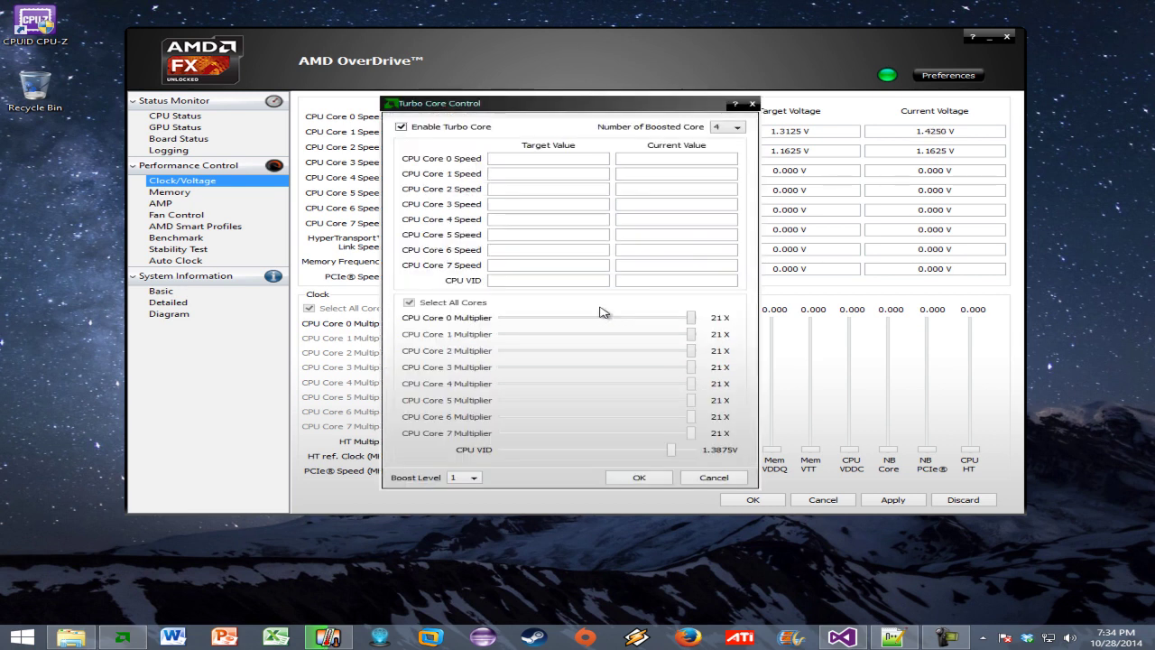
pyautogui.click(402, 127)
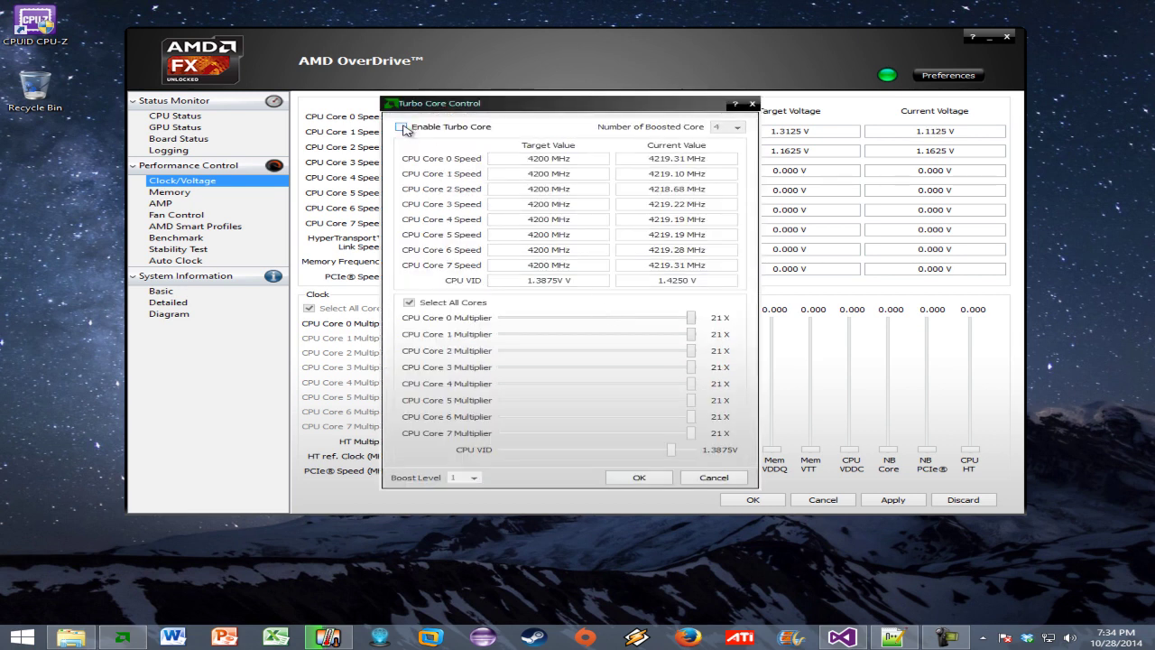
pyautogui.click(639, 477)
pyautogui.click(893, 501)
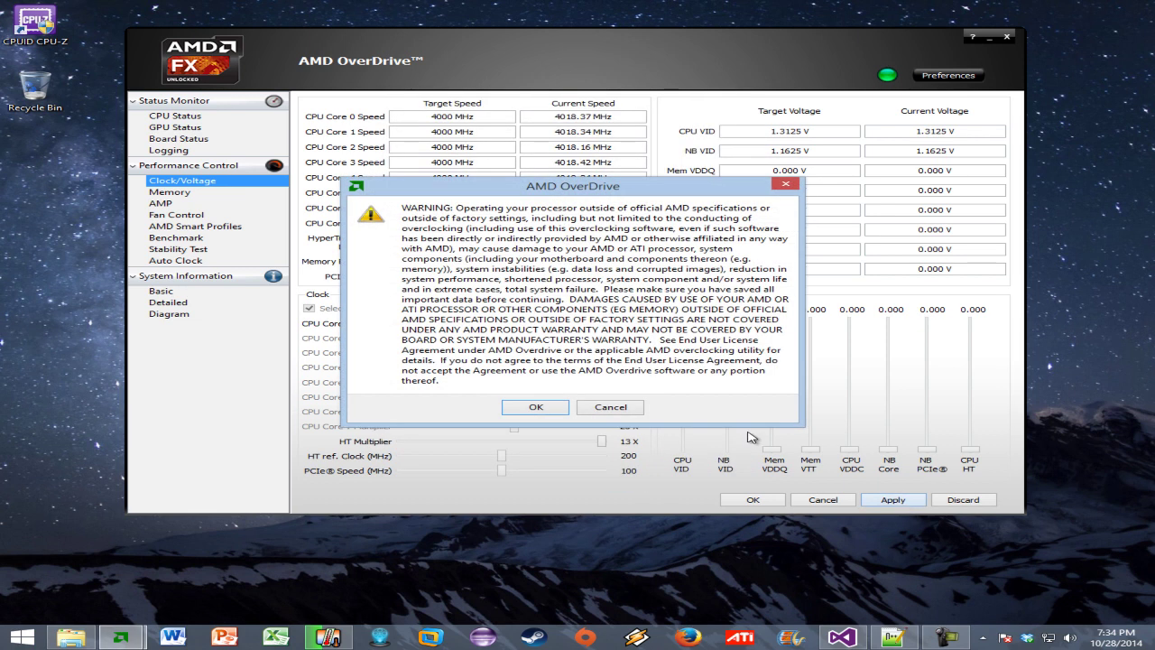
pyautogui.click(538, 408)
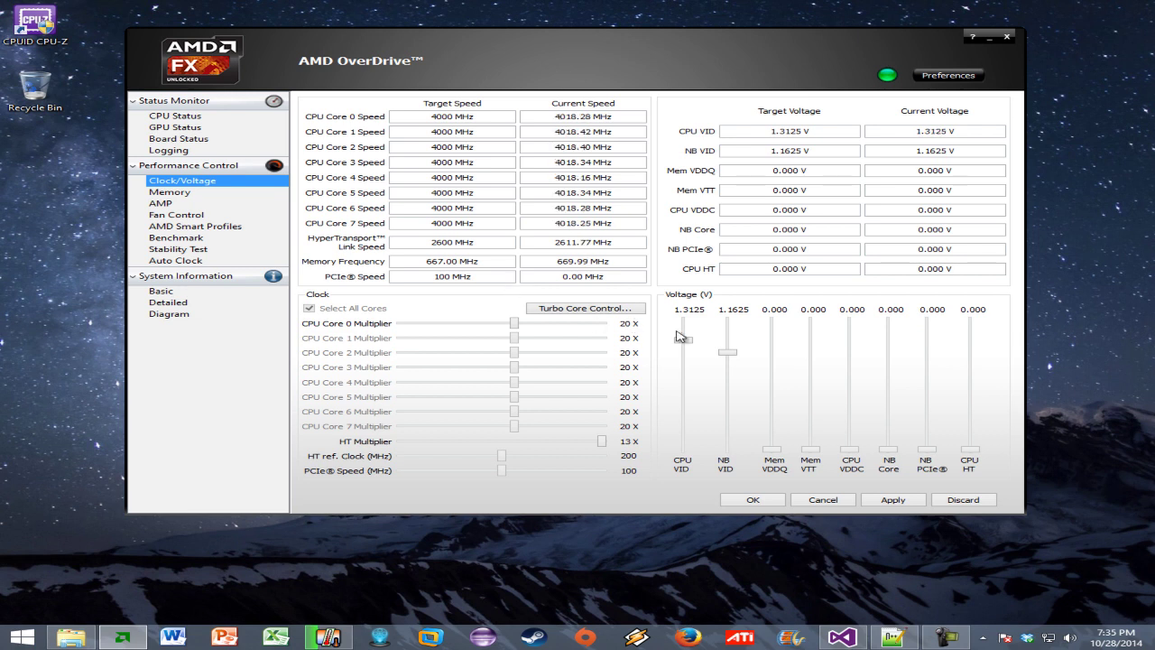
# Lower the CPU VID target voltage to 1.2875 V and apply it, accepting the overclocking warning.
pyautogui.scroll(1, 686, 343)
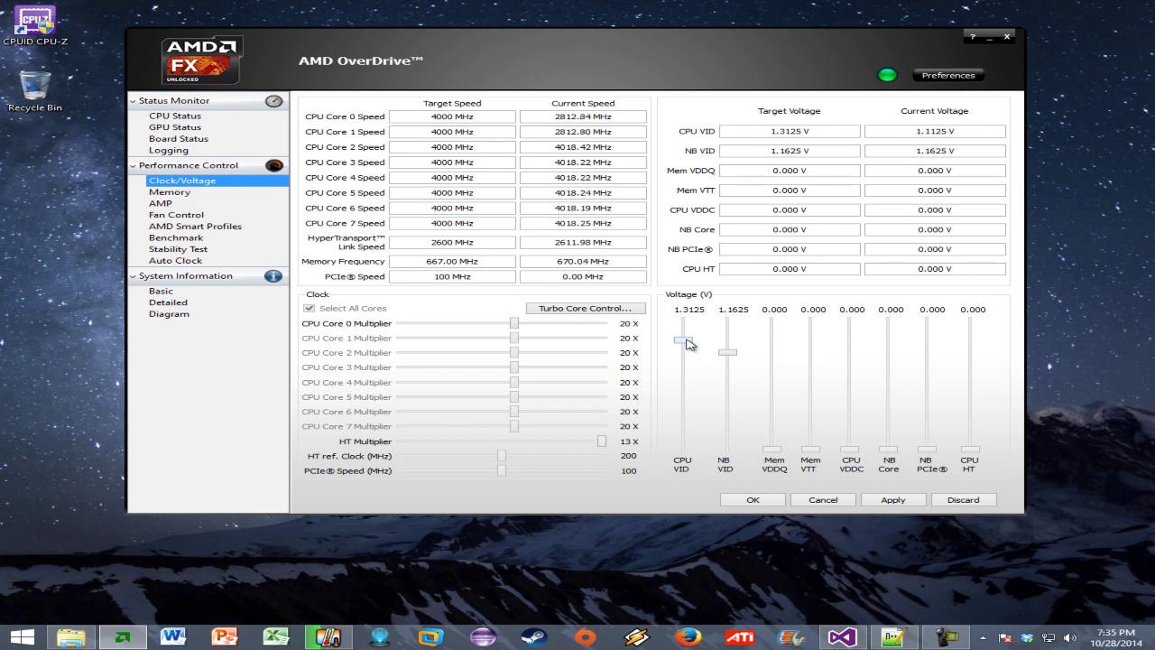
pyautogui.moveTo(688, 344); pyautogui.dragTo(687, 346)
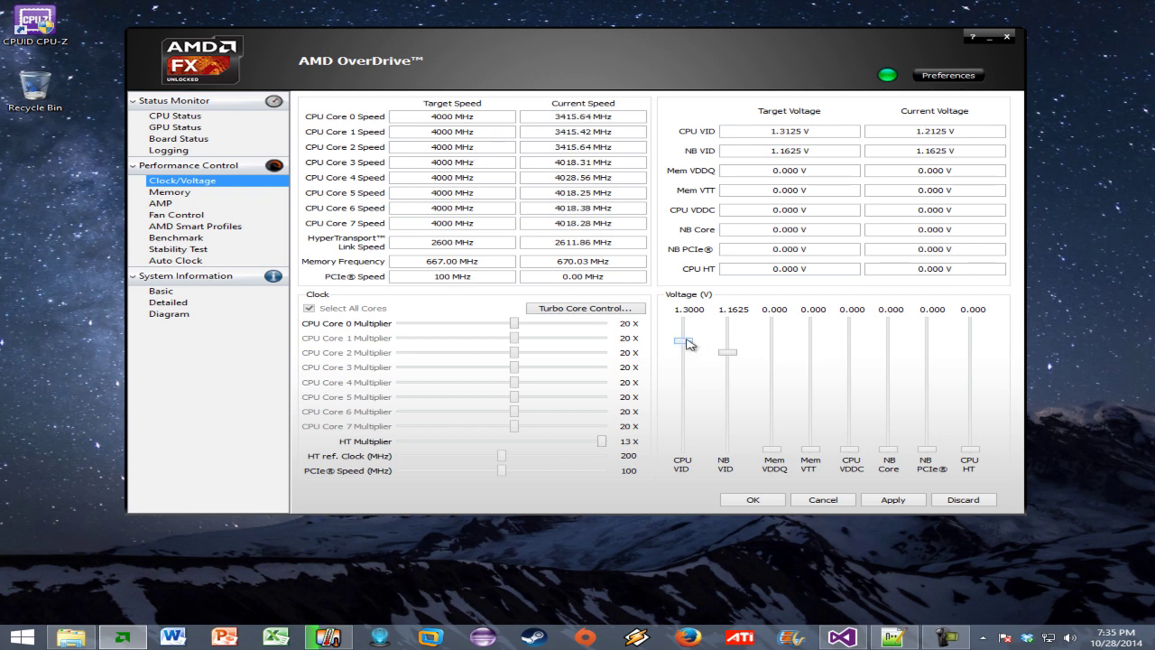
pyautogui.click(908, 504)
pyautogui.click(537, 408)
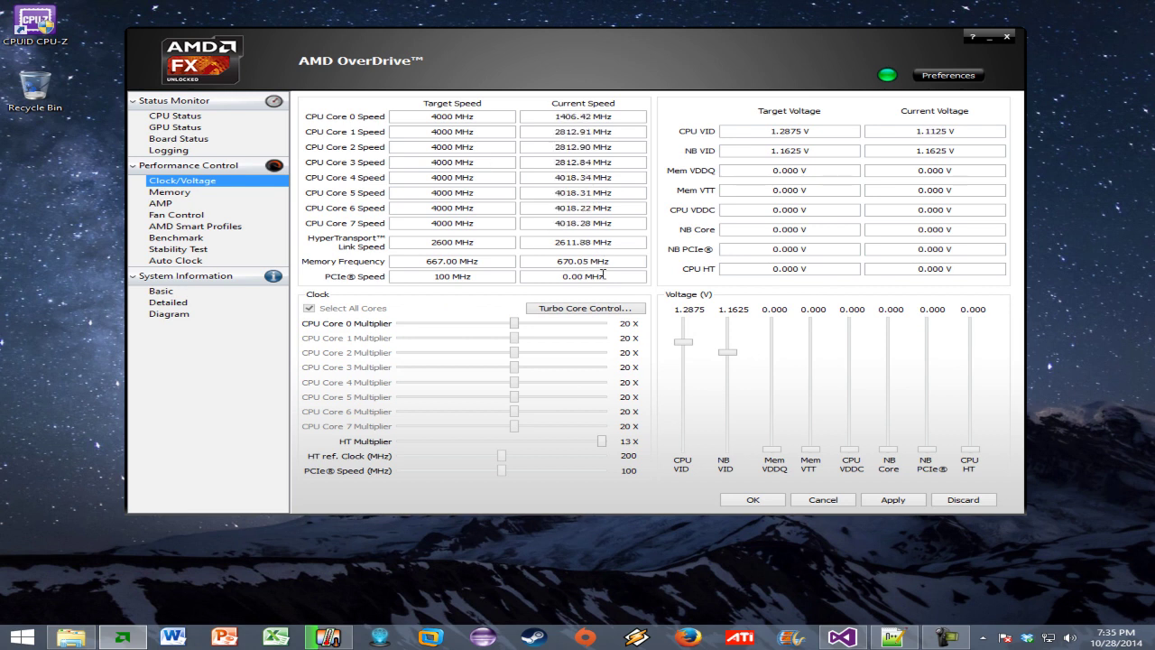
# Return the CPU VID target voltage to 1.3125 V, apply it with the warning accepted, and reposition the OverDrive window.
pyautogui.moveTo(668, 65); pyautogui.dragTo(650, 43)
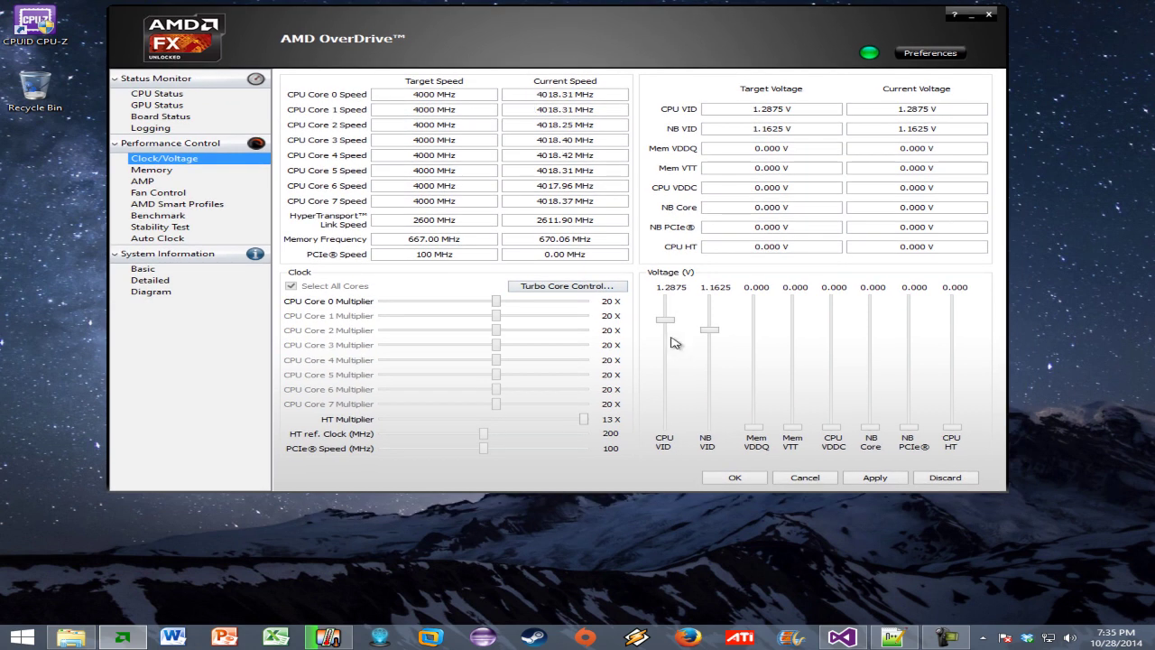
pyautogui.moveTo(666, 325); pyautogui.dragTo(668, 320)
pyautogui.click(871, 480)
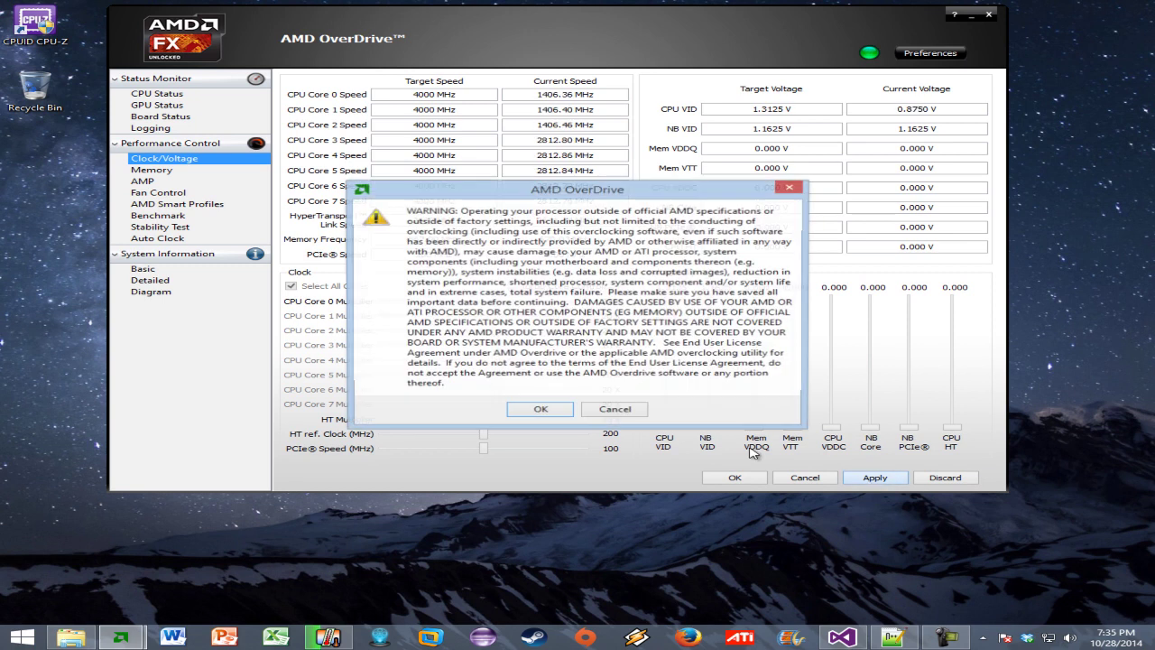
pyautogui.click(540, 409)
pyautogui.moveTo(613, 37); pyautogui.dragTo(610, 73)
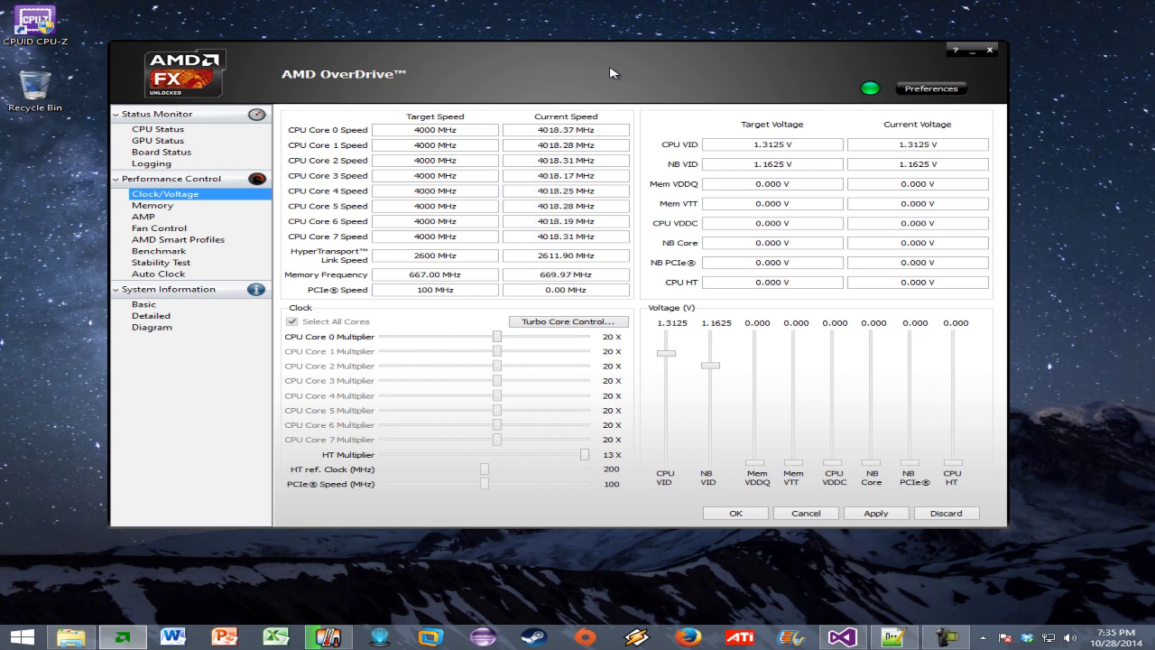
pyautogui.moveTo(610, 73); pyautogui.dragTo(642, 59)
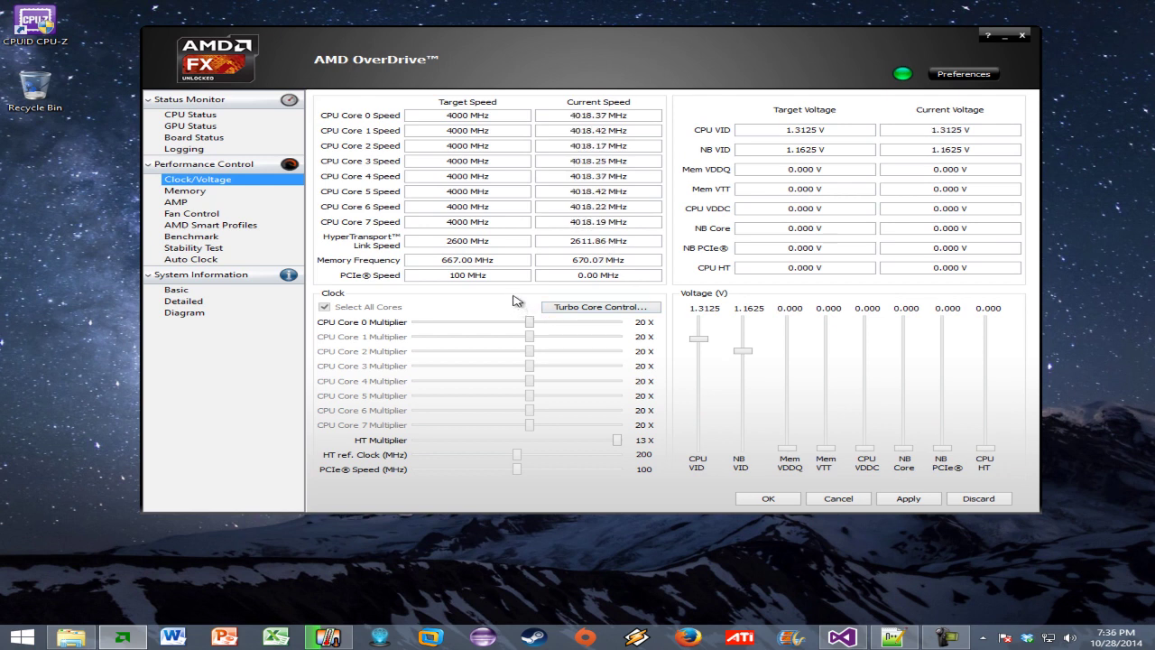
# Raise the CPU core multiplier to 20.5x for all cores, giving a 4100 MHz target speed, and apply it with the warning accepted.
pyautogui.moveTo(529, 323)
pyautogui.scroll(1, 533, 330)
pyautogui.moveTo(490, 116); pyautogui.dragTo(463, 115)
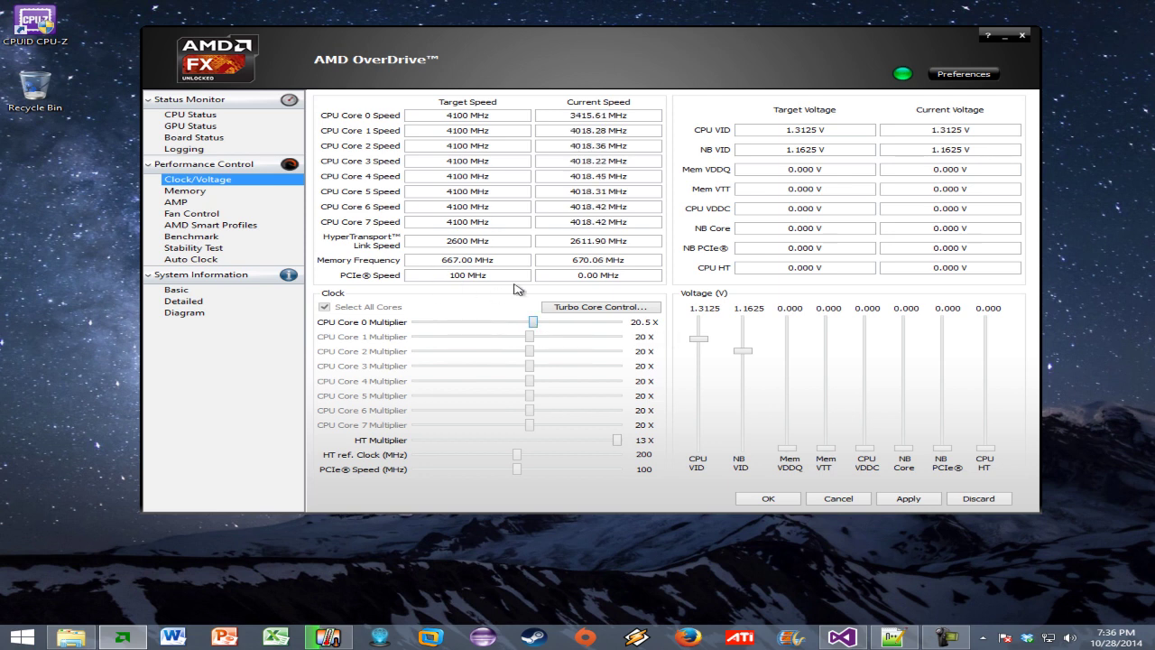
pyautogui.moveTo(477, 115); pyautogui.dragTo(489, 115)
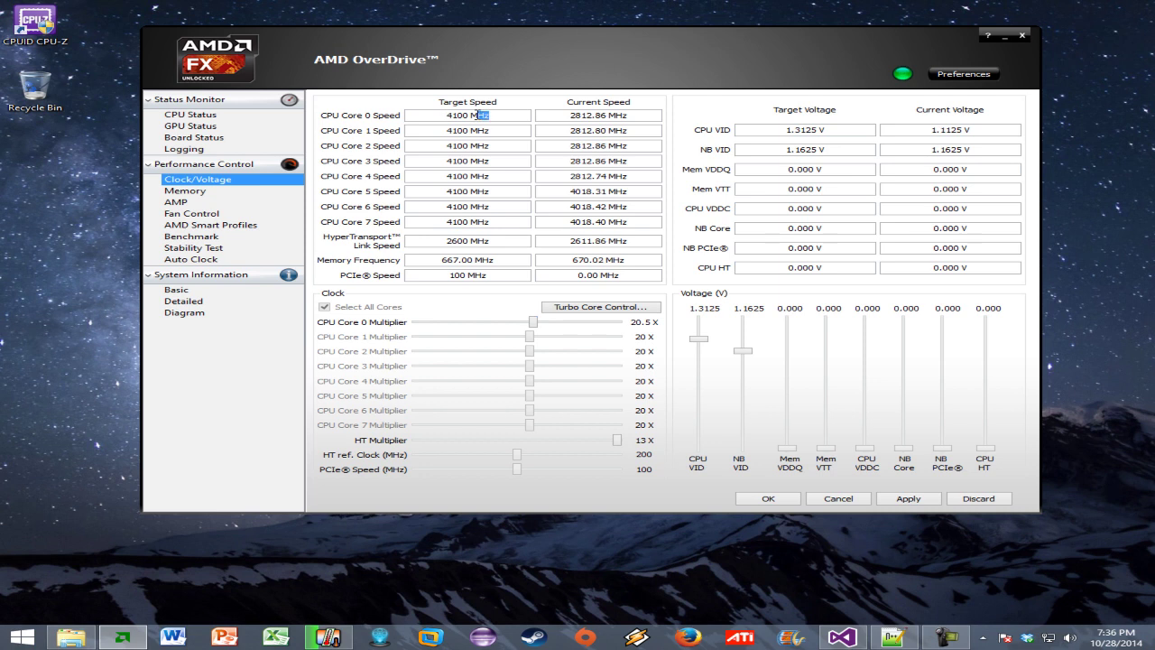
pyautogui.click(536, 323)
pyautogui.moveTo(538, 324); pyautogui.dragTo(532, 323)
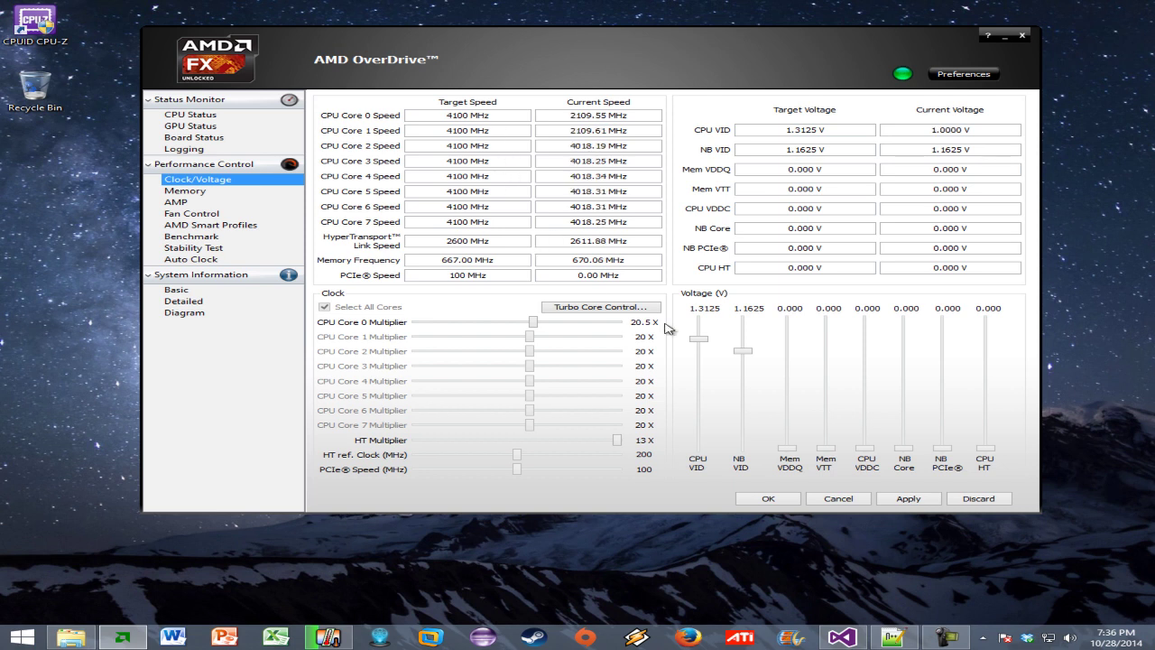
pyautogui.click(906, 500)
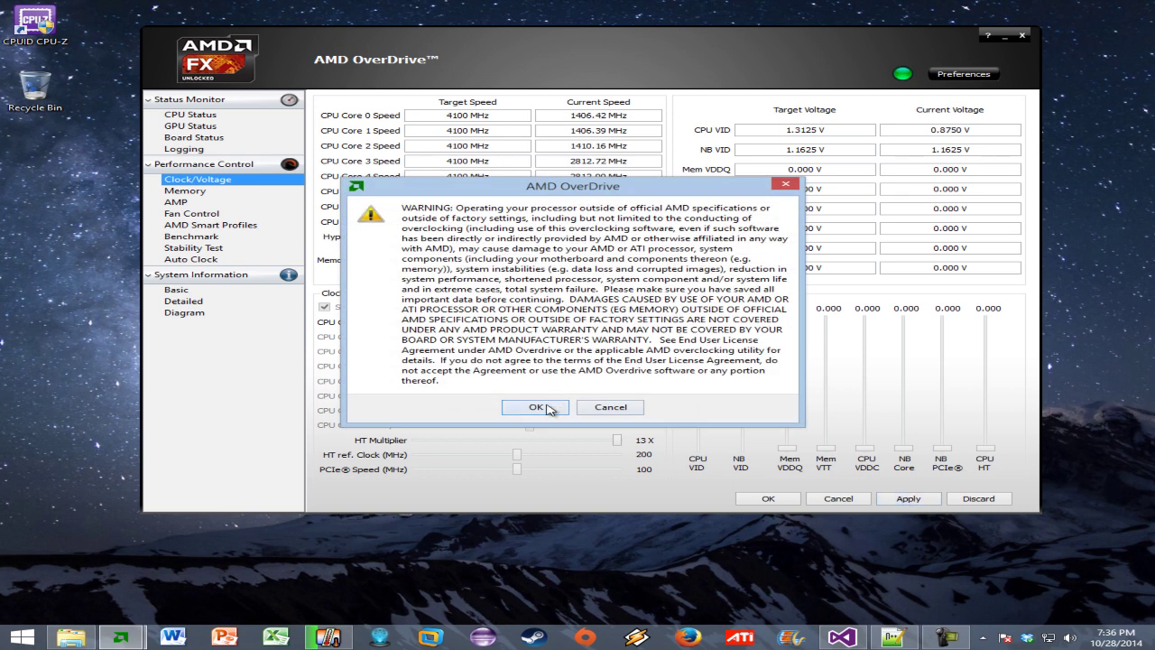
pyautogui.click(547, 408)
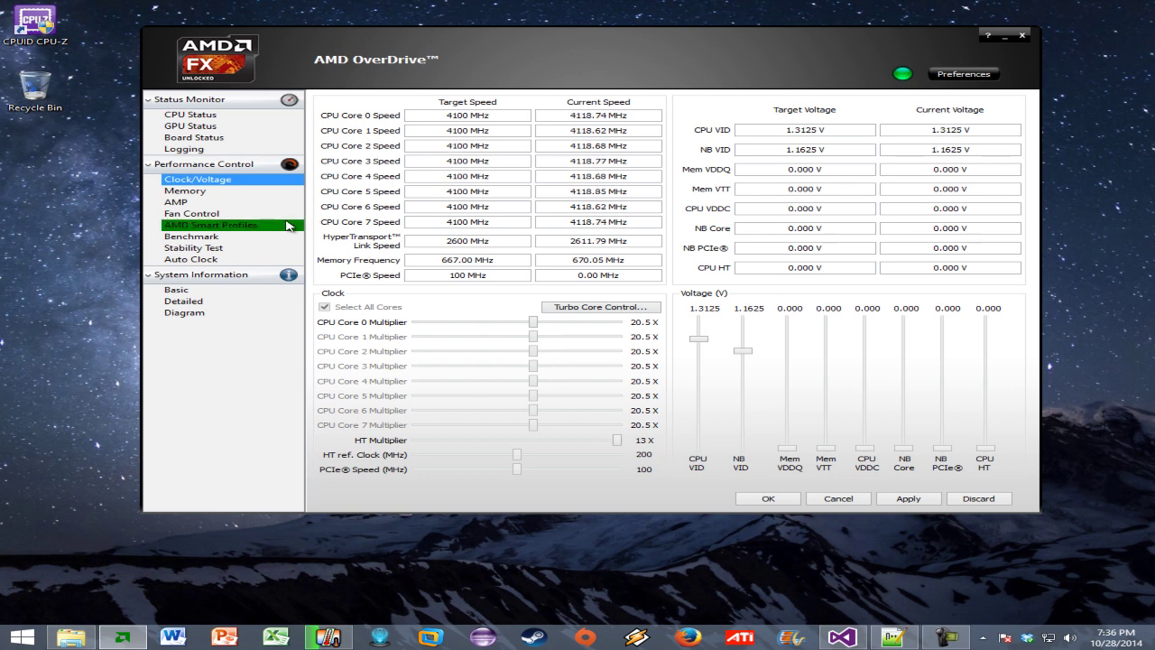
# Examine the available CPU, FPU and calculation tests on the Stability Test page, then return to the Clock/Voltage settings.
pyautogui.click(233, 250)
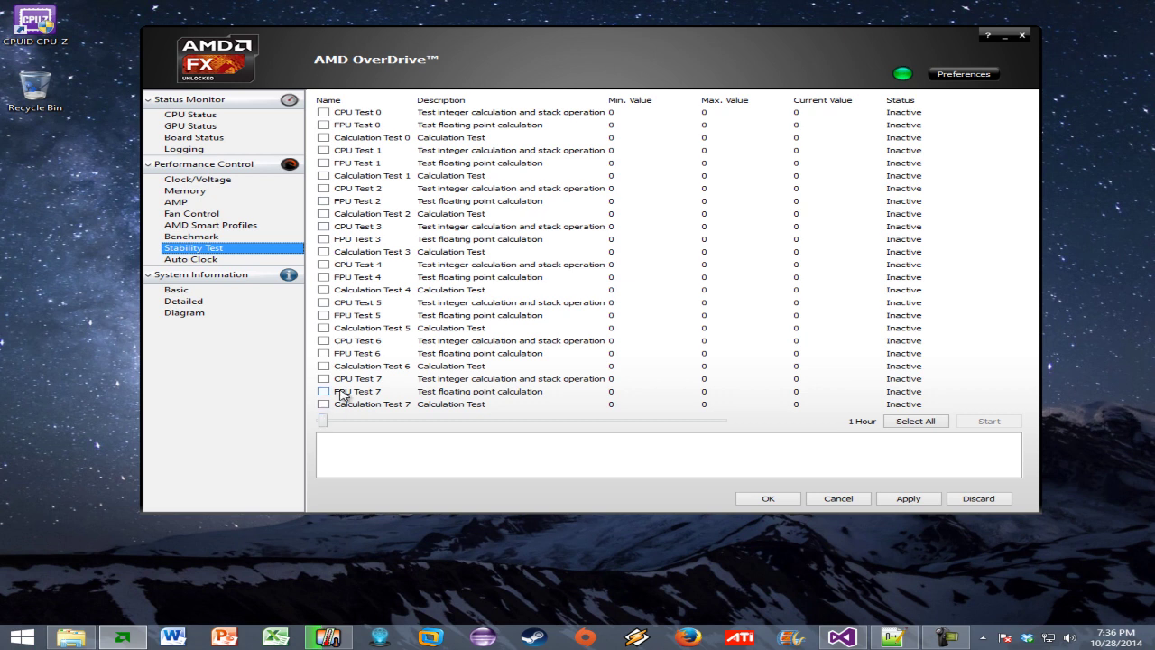
pyautogui.click(231, 181)
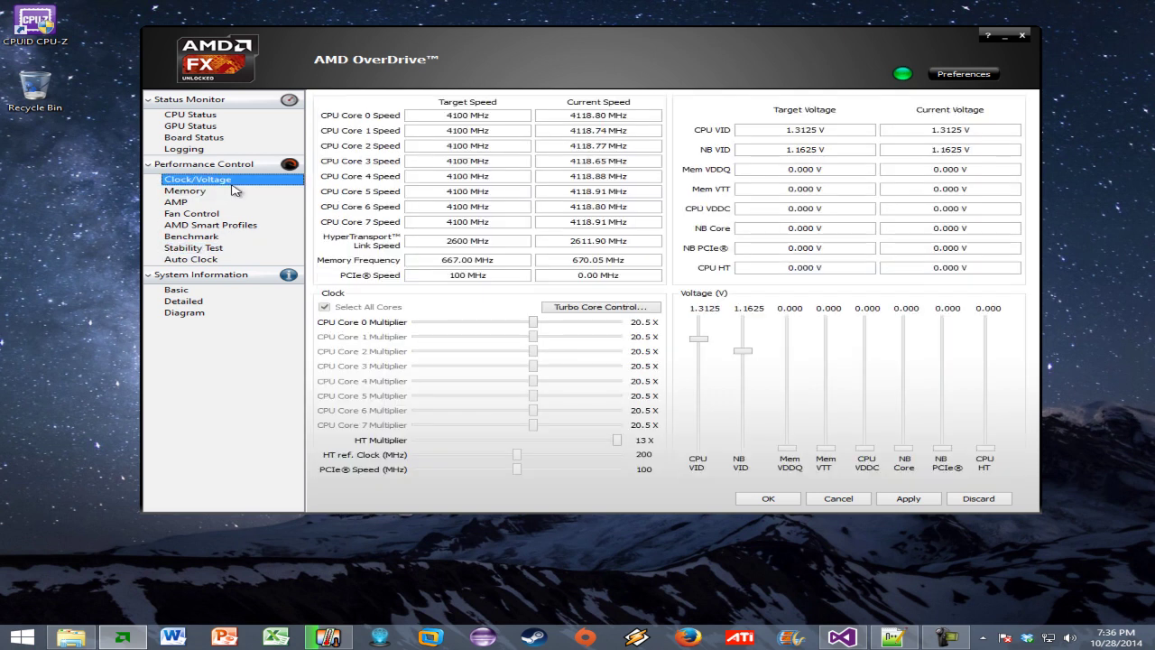
pyautogui.click(225, 249)
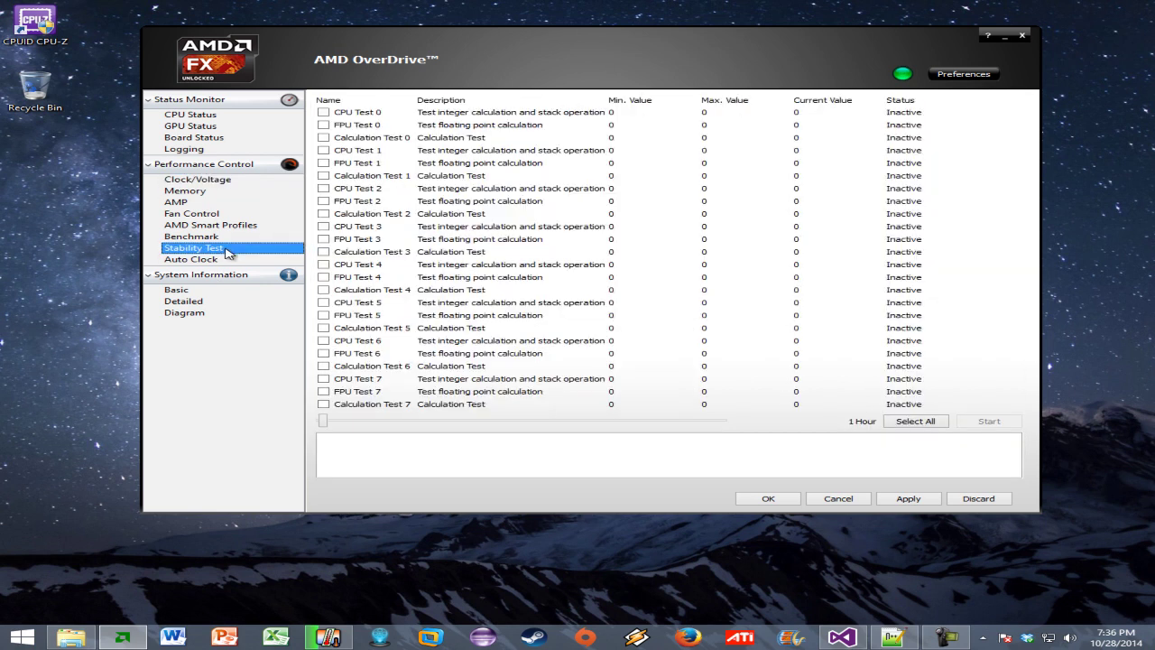
pyautogui.click(218, 183)
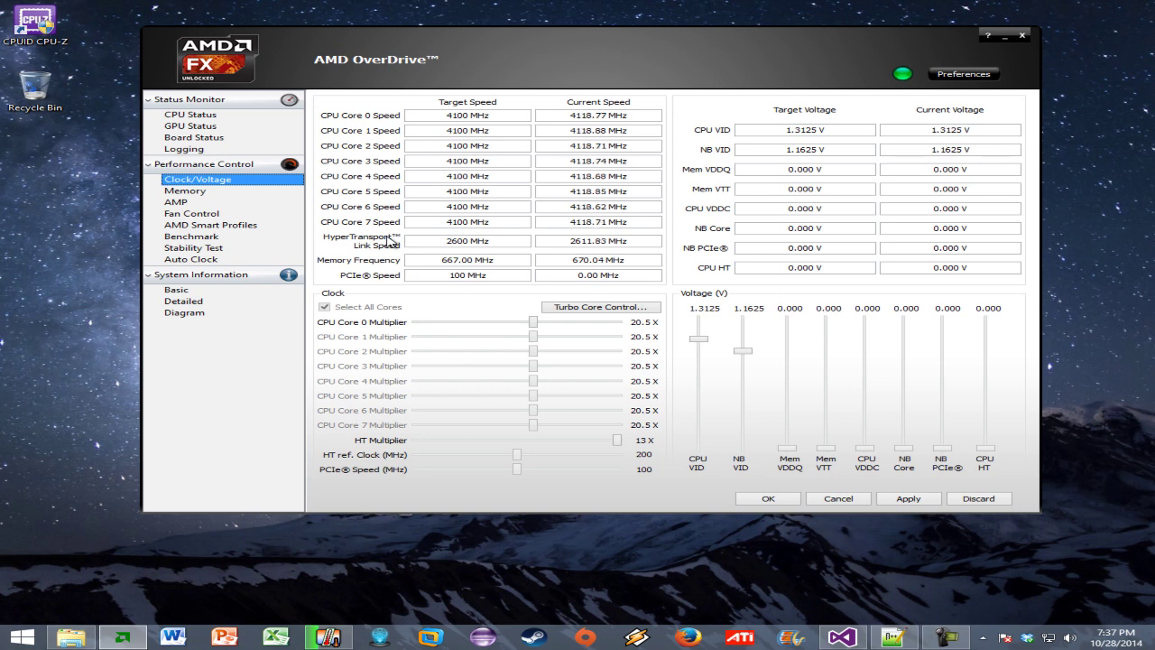
# Switch to Core Temp, place its window over the voltage settings, check the CPU temperatures and core frequencies, and clear it away.
pyautogui.click(329, 639)
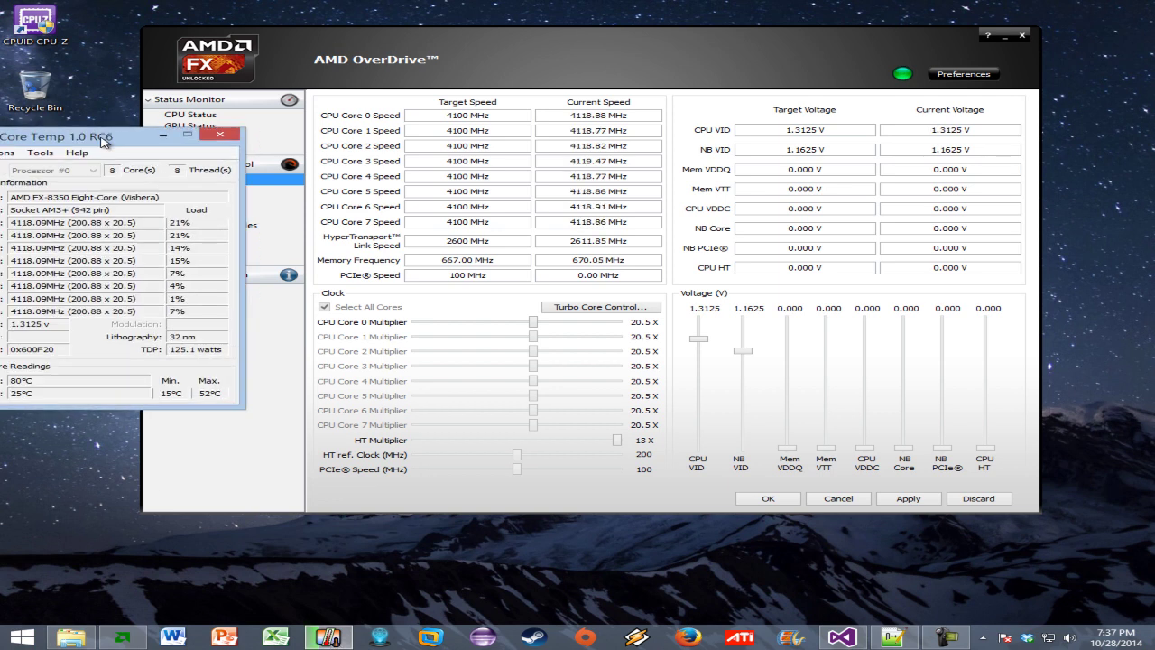
pyautogui.moveTo(126, 121); pyautogui.dragTo(928, 78)
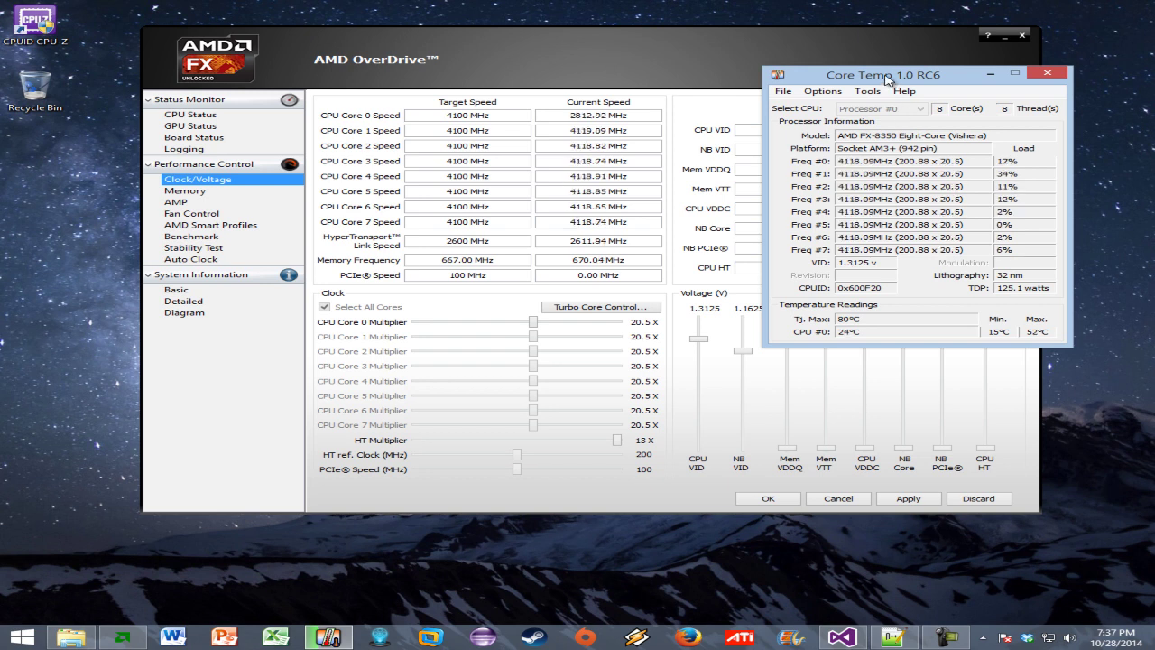
pyautogui.moveTo(859, 77); pyautogui.dragTo(836, 70)
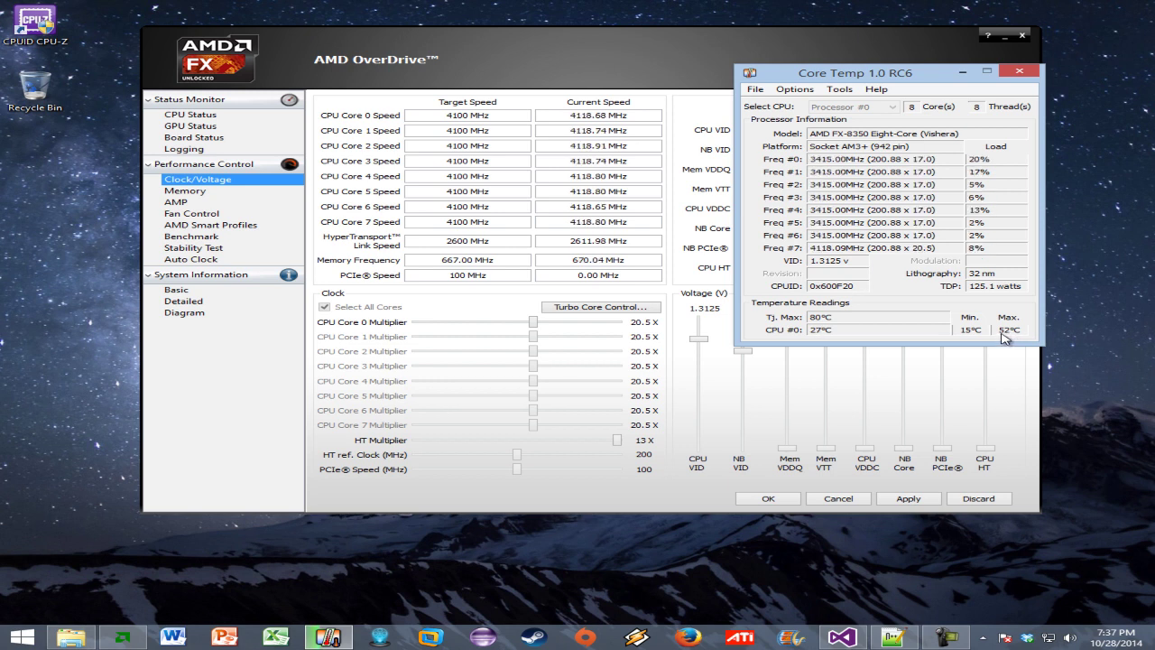
pyautogui.moveTo(867, 69); pyautogui.dragTo(0, 185)
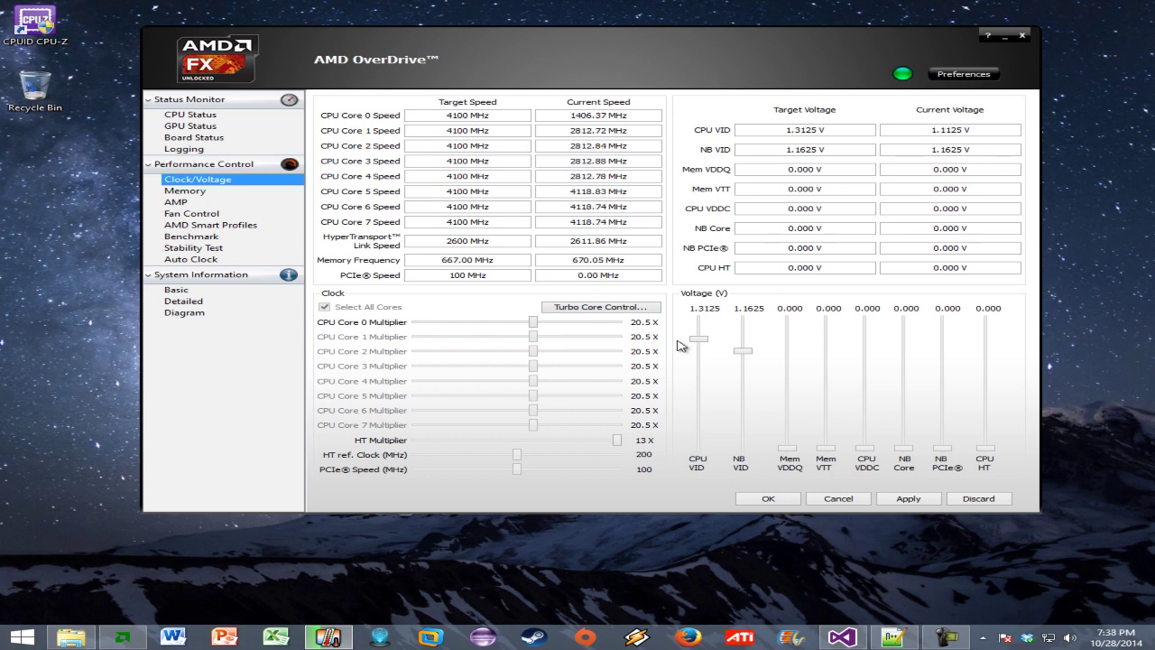
# Try a CPU core multiplier of 22x, and reduce it to 21x for a 4200 MHz target speed.
pyautogui.click(702, 340)
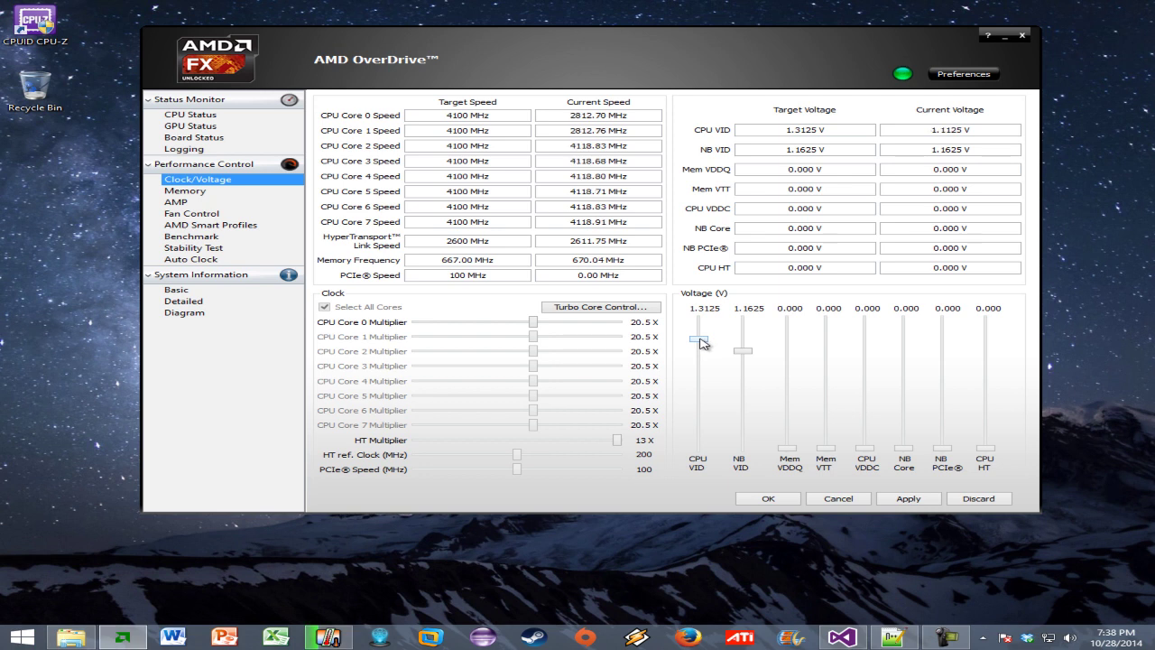
pyautogui.click(533, 324)
pyautogui.press('Right')
pyautogui.click(533, 325)
pyautogui.click(907, 501)
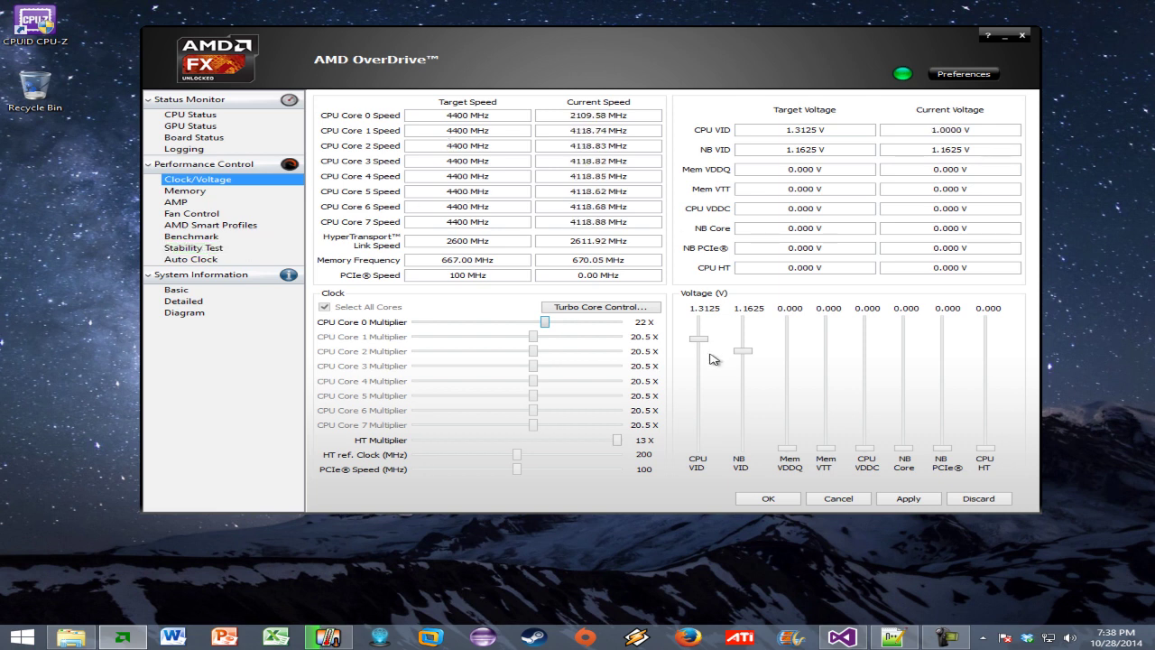
pyautogui.moveTo(544, 322); pyautogui.dragTo(539, 323)
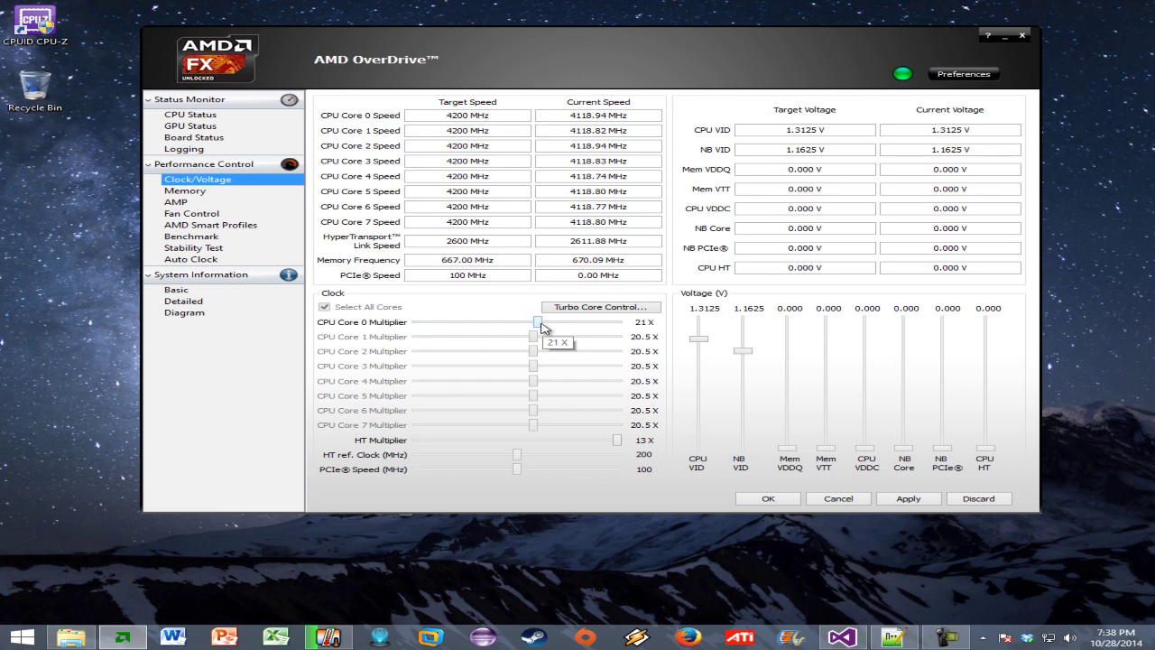
# Revisit the Stability Test page, and raise the CPU VID target voltage to 1.3250 V in the Clock/Voltage settings.
pyautogui.click(193, 247)
pyautogui.click(238, 182)
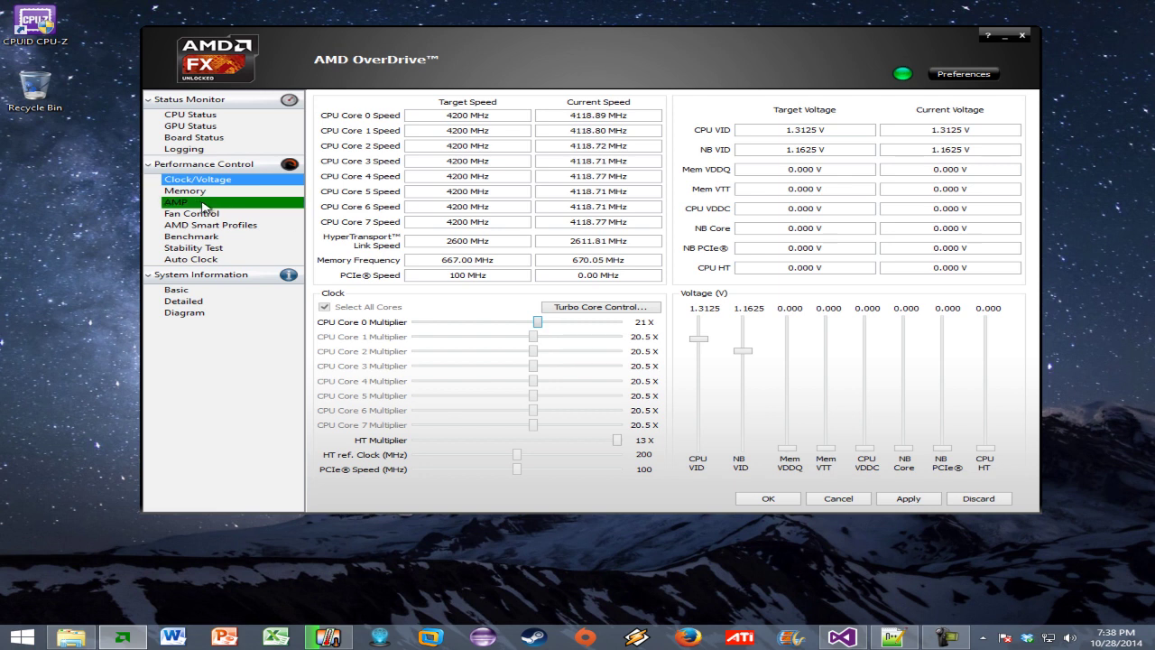
pyautogui.click(204, 247)
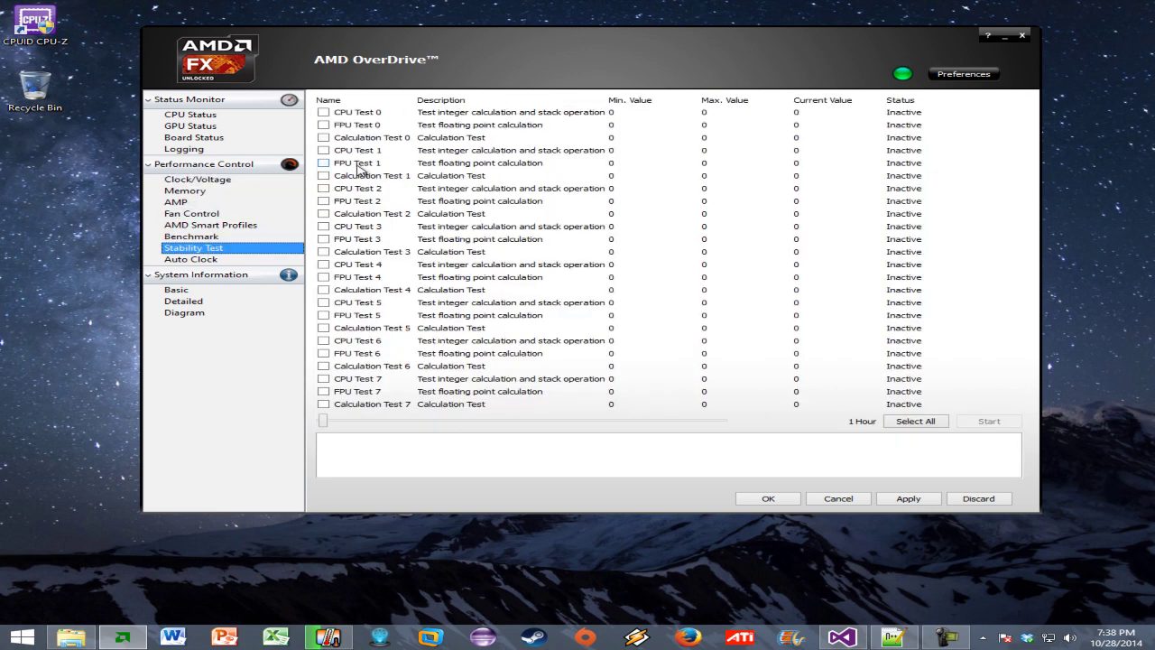
pyautogui.click(226, 180)
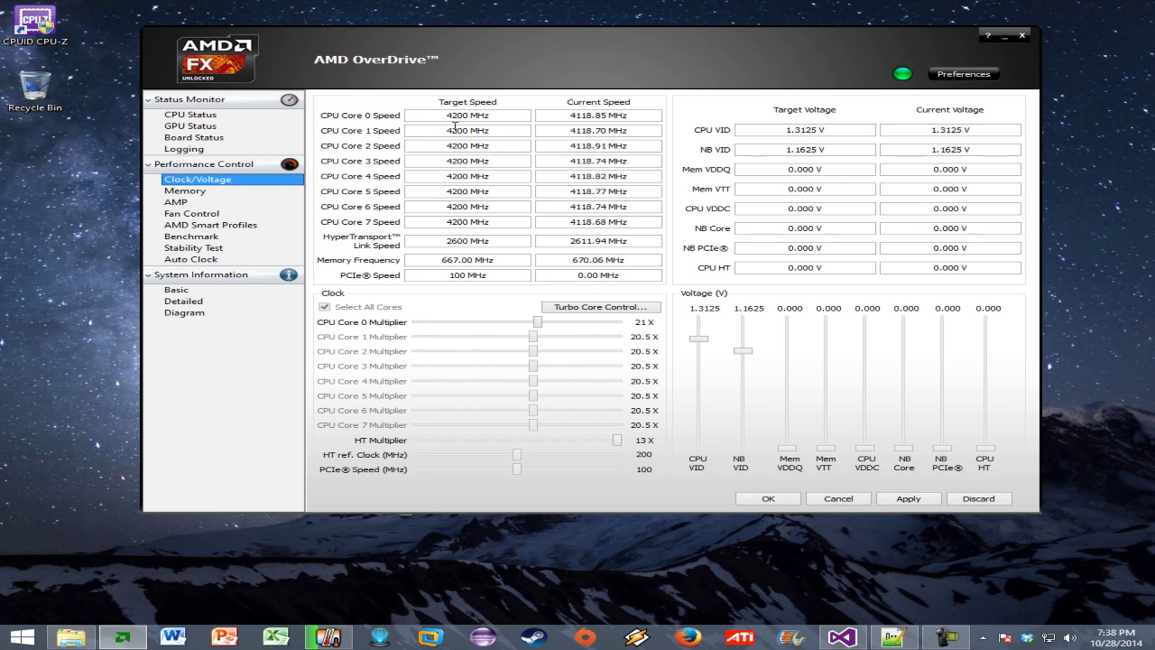
pyautogui.scroll(1, 693, 340)
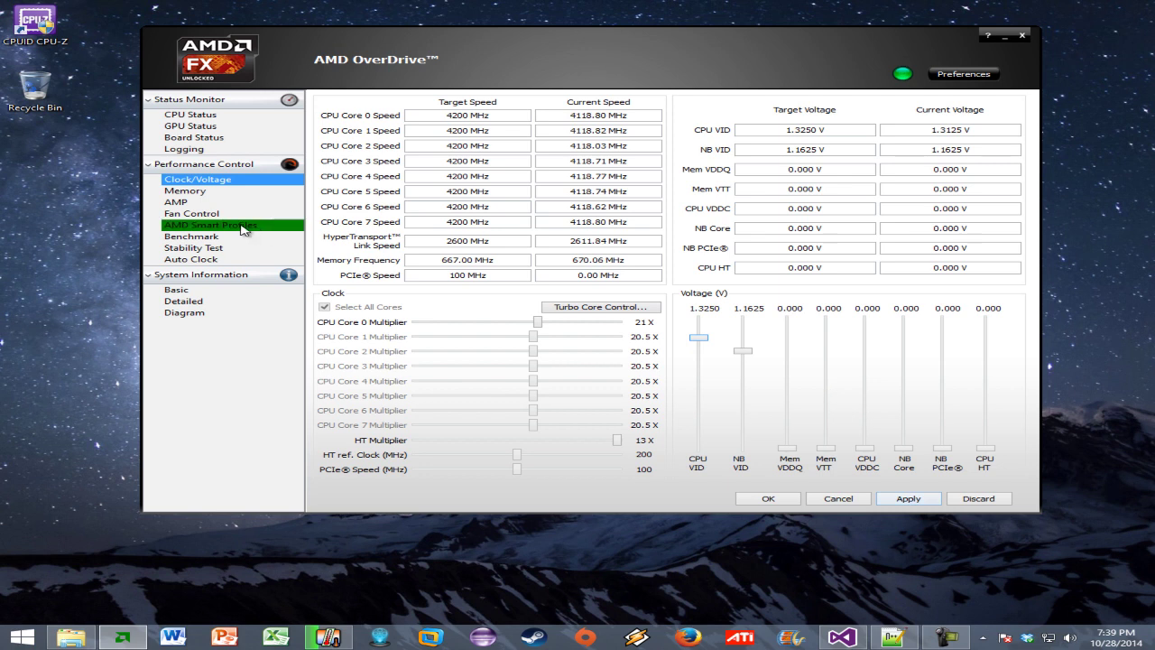
# Review the Stability Test page and check the CPU temperature in Core Temp, closing its window when done.
pyautogui.click(200, 249)
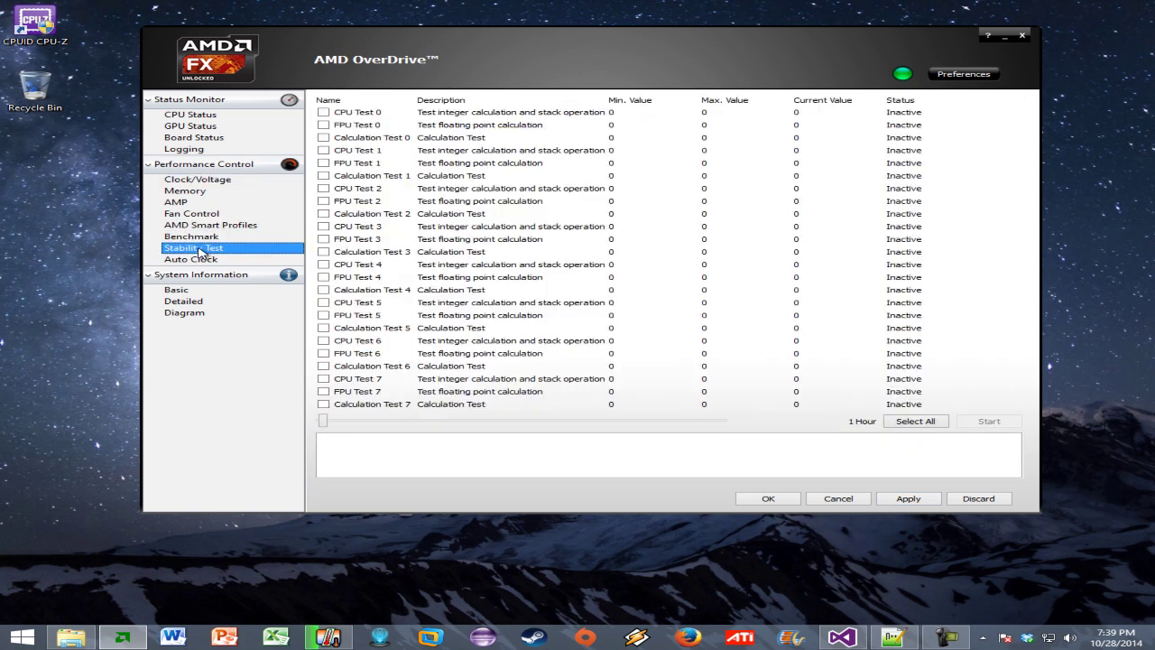
pyautogui.click(327, 637)
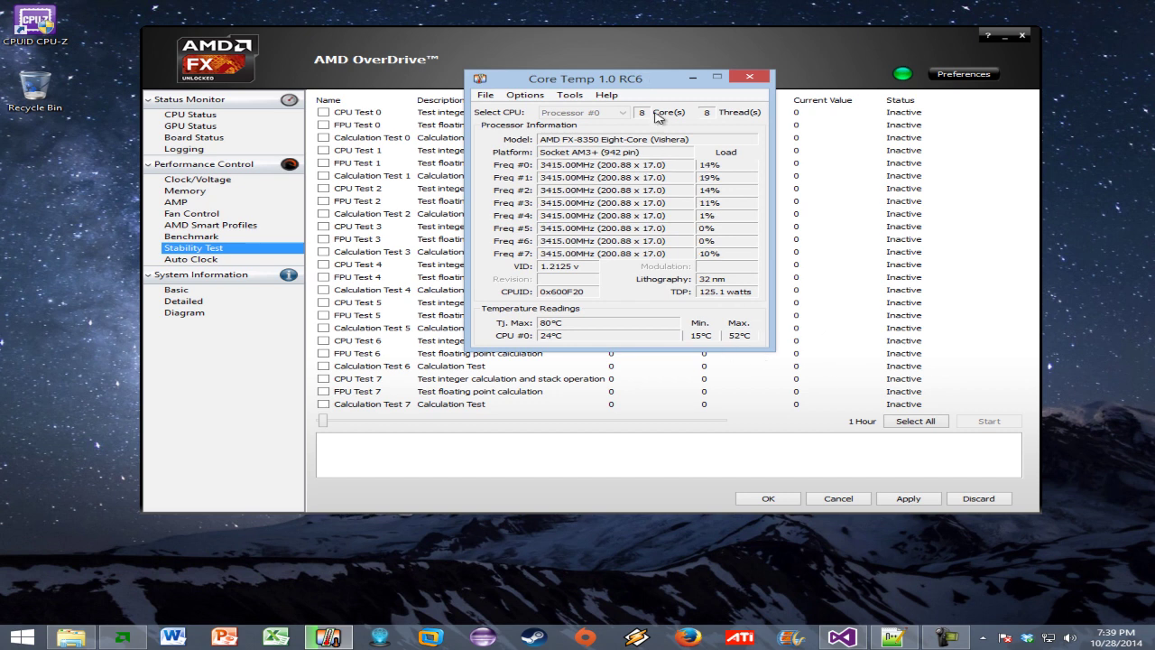
pyautogui.click(749, 77)
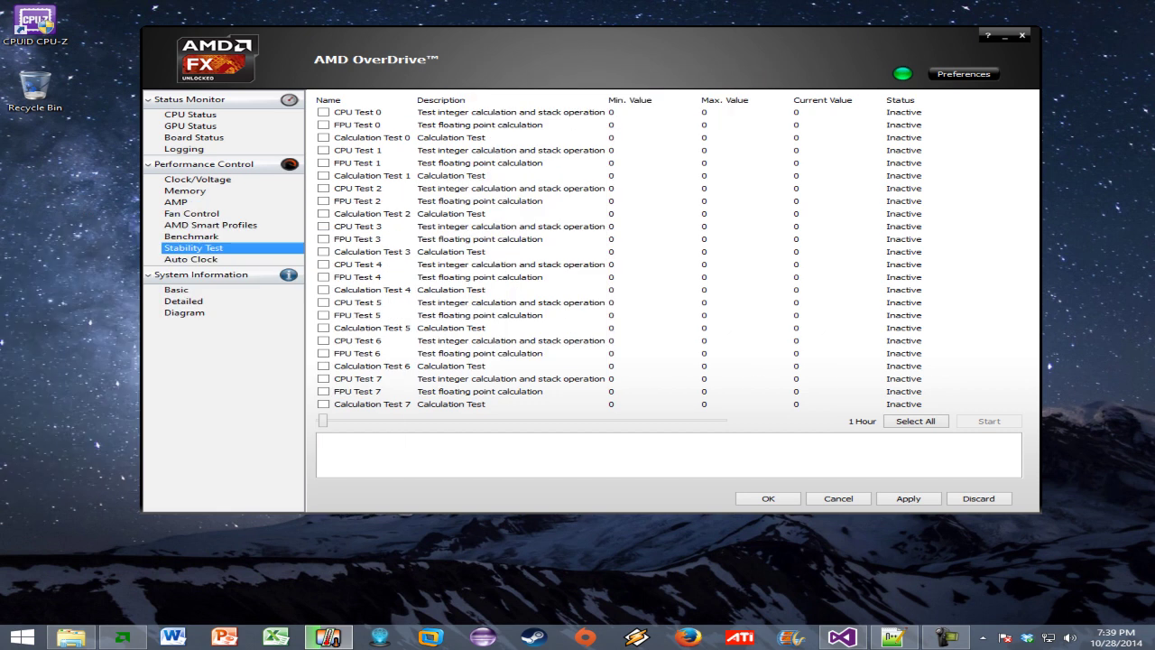
# Raise the CPU core multiplier to 21.5x for a 4300 MHz target, with the CPU VID target voltage at 1.3375 V.
pyautogui.click(265, 180)
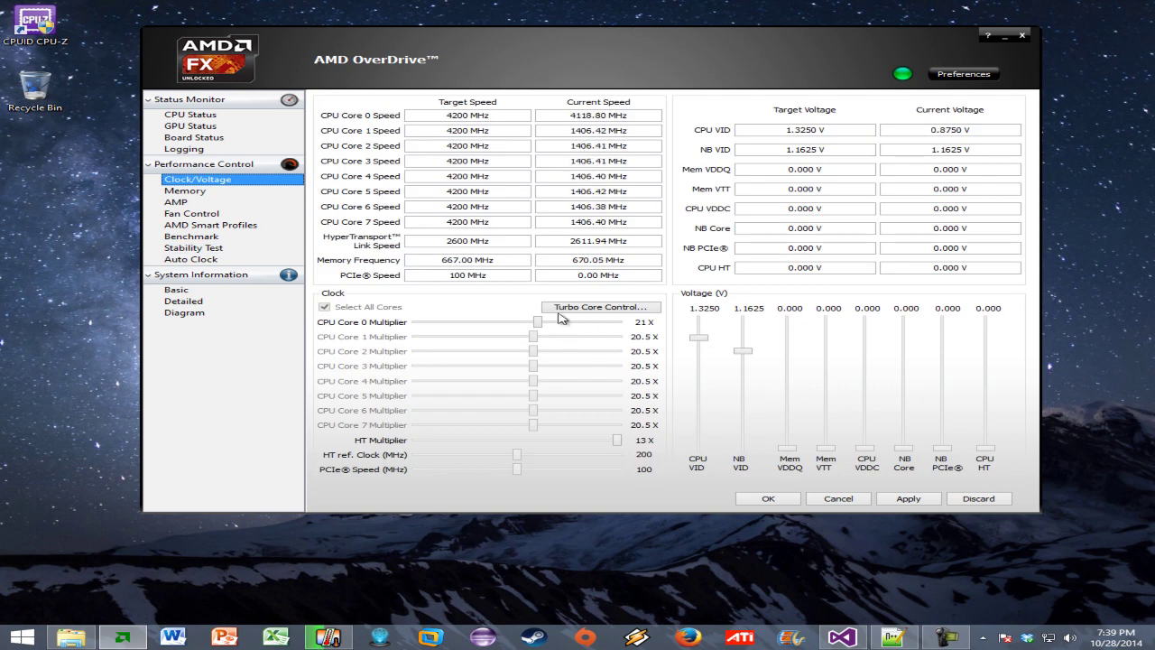
pyautogui.moveTo(544, 331)
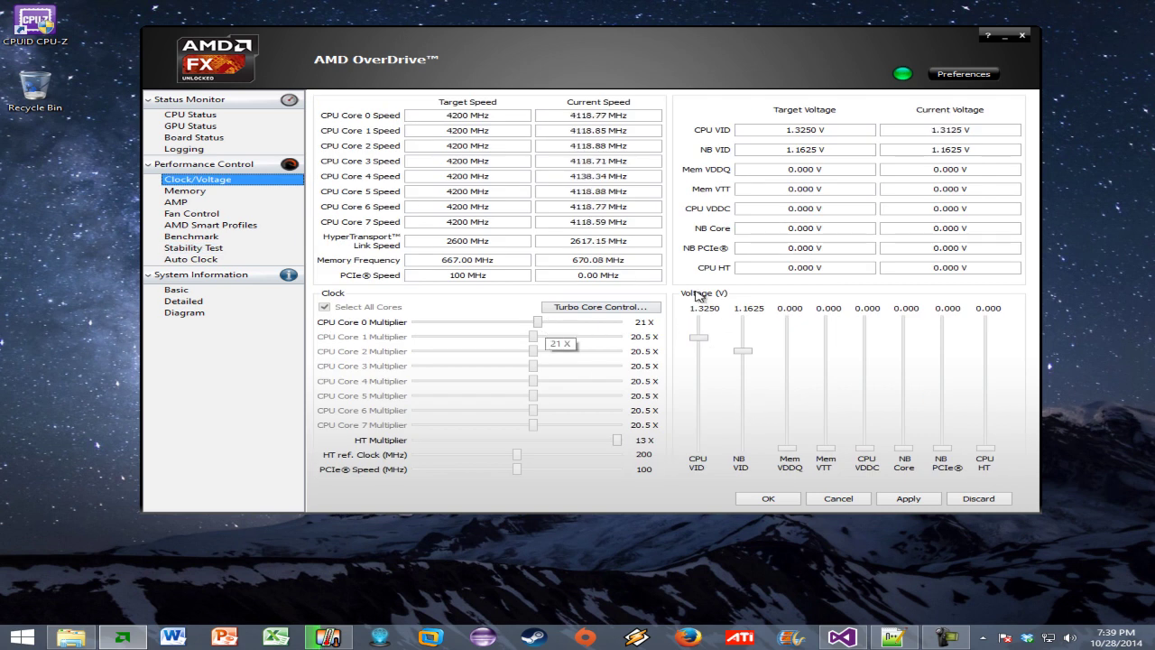
pyautogui.moveTo(538, 322); pyautogui.dragTo(542, 322)
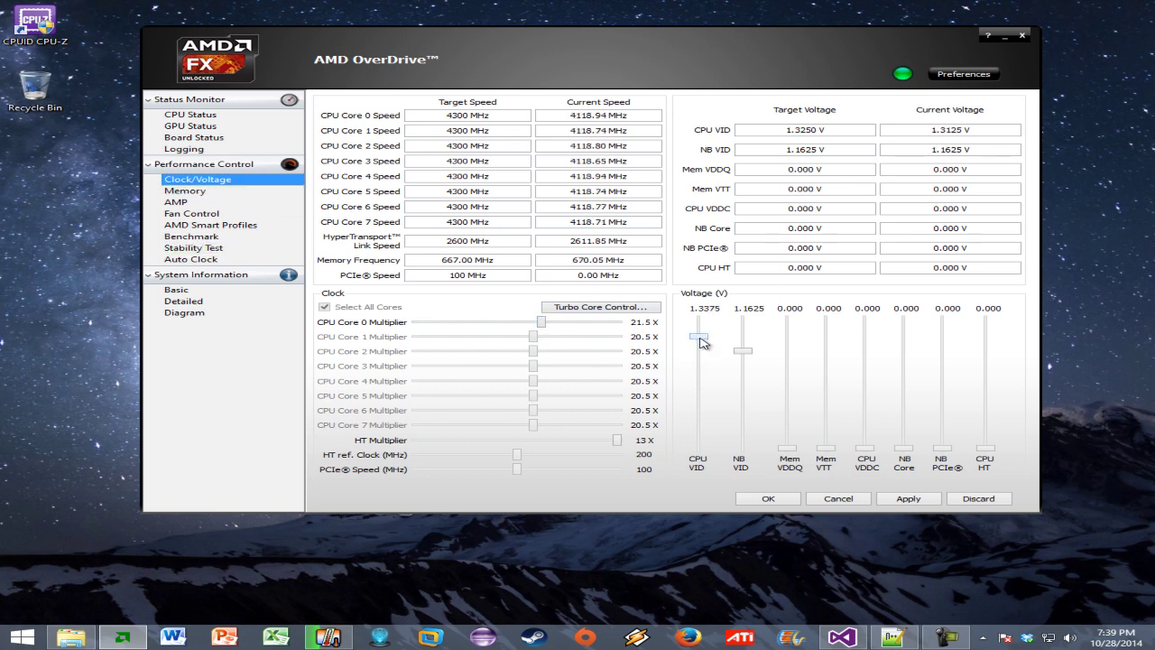
# Return briefly to the Stability Test page, and raise the CPU VID target voltage to 1.3500 V in the Clock/Voltage settings.
pyautogui.click(215, 249)
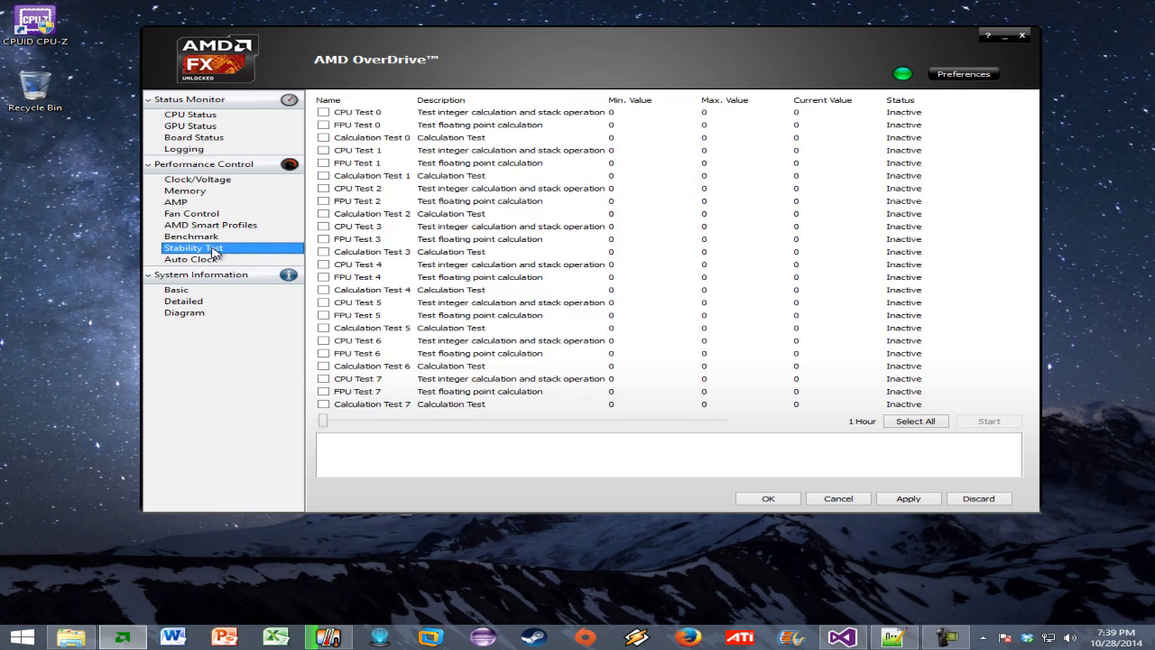
pyautogui.click(236, 180)
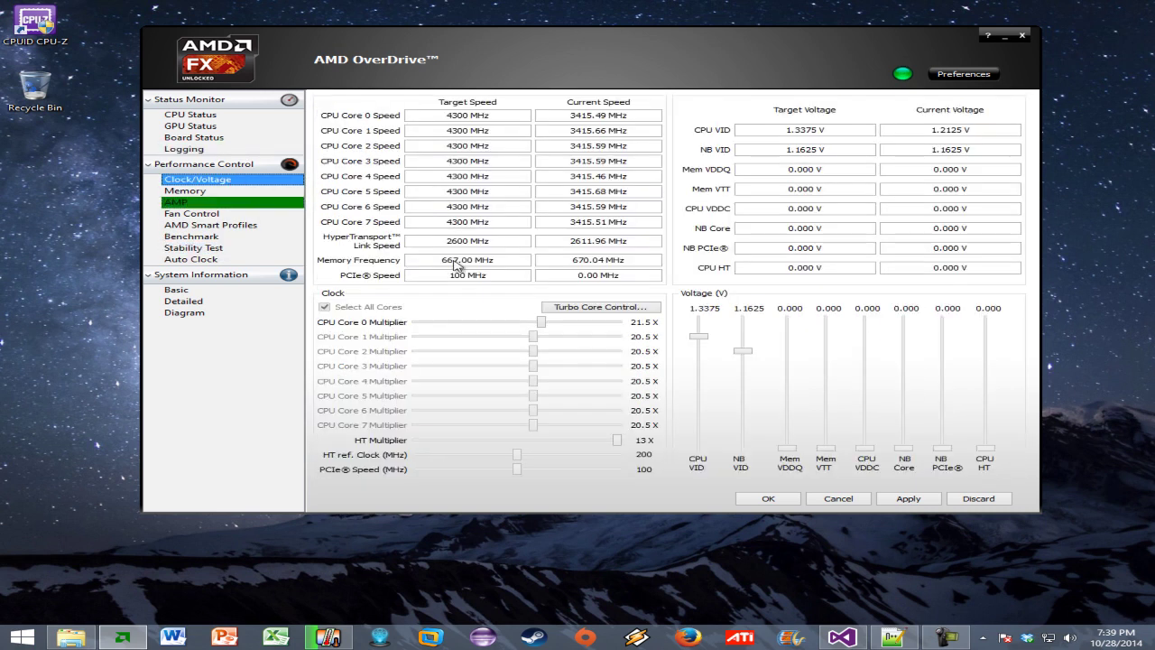
pyautogui.click(699, 338)
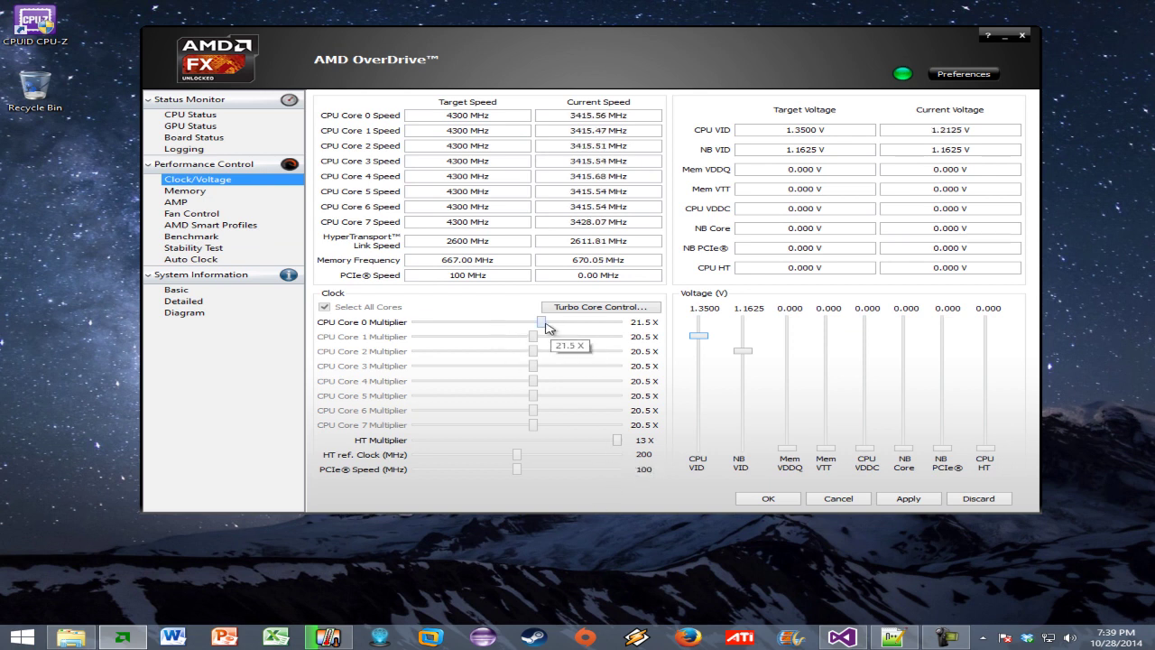
# Set the CPU core multiplier to 22.5x for a 4500 MHz target and CPU VID to 1.3750 V, and apply with the warning accepted.
pyautogui.moveTo(544, 324); pyautogui.dragTo(546, 324)
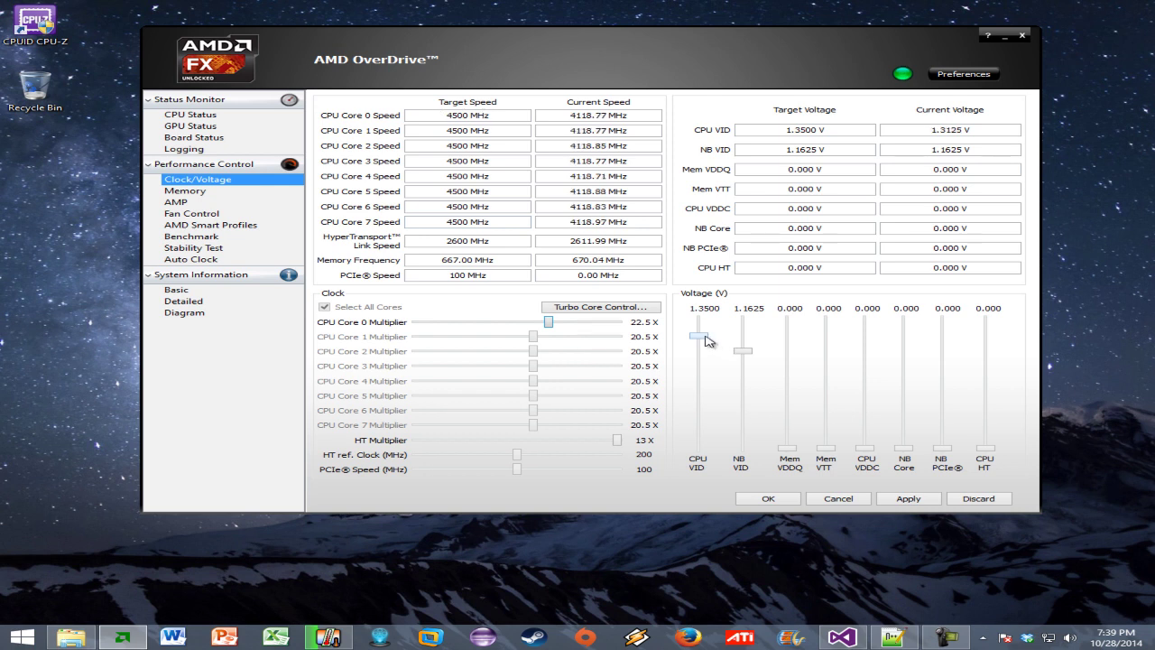
pyautogui.moveTo(705, 338); pyautogui.dragTo(705, 338)
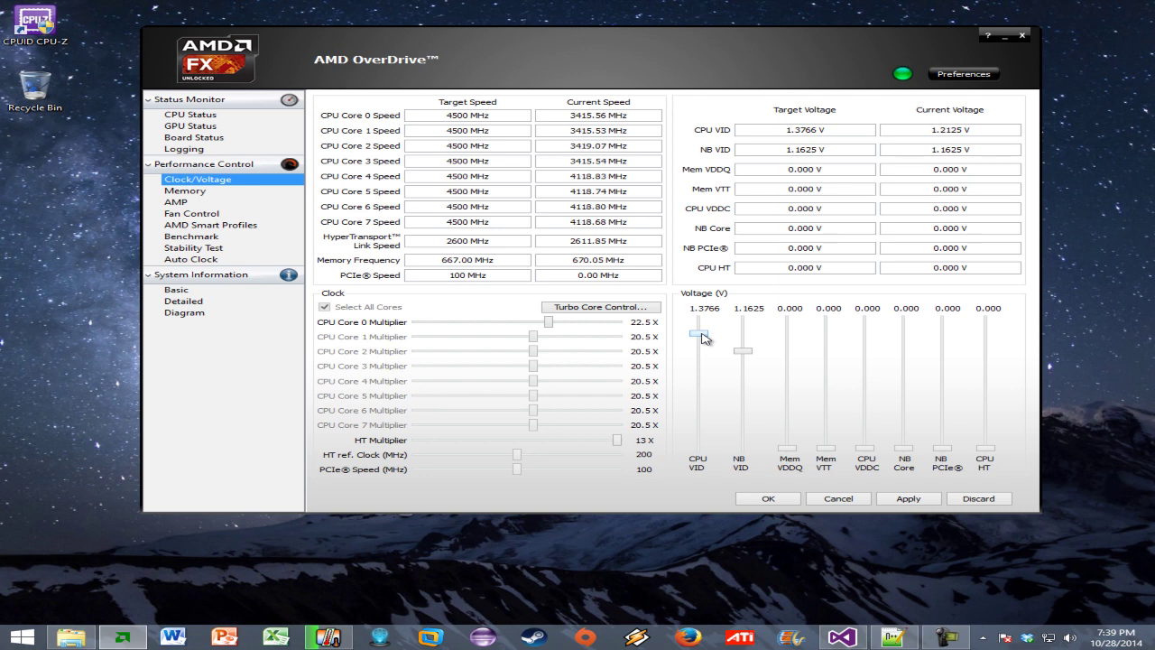
pyautogui.click(928, 502)
pyautogui.click(512, 408)
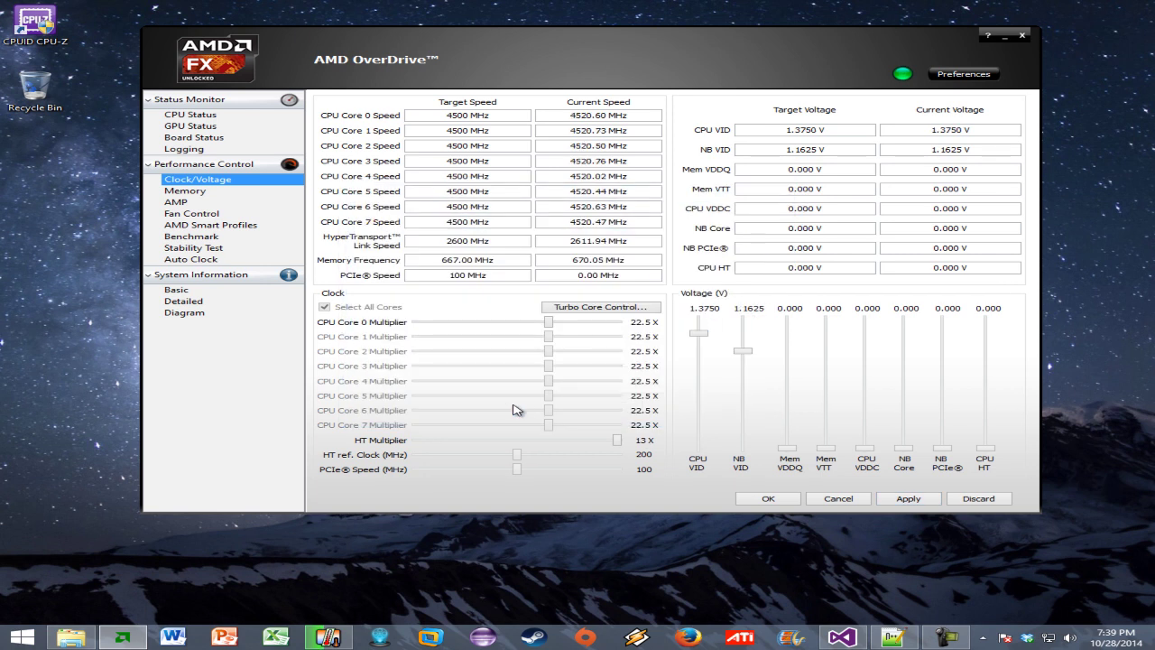
pyautogui.moveTo(519, 58)
pyautogui.mouseDown()
pyautogui.moveTo(461, 77)
pyautogui.moveTo(509, 73)
pyautogui.mouseUp()
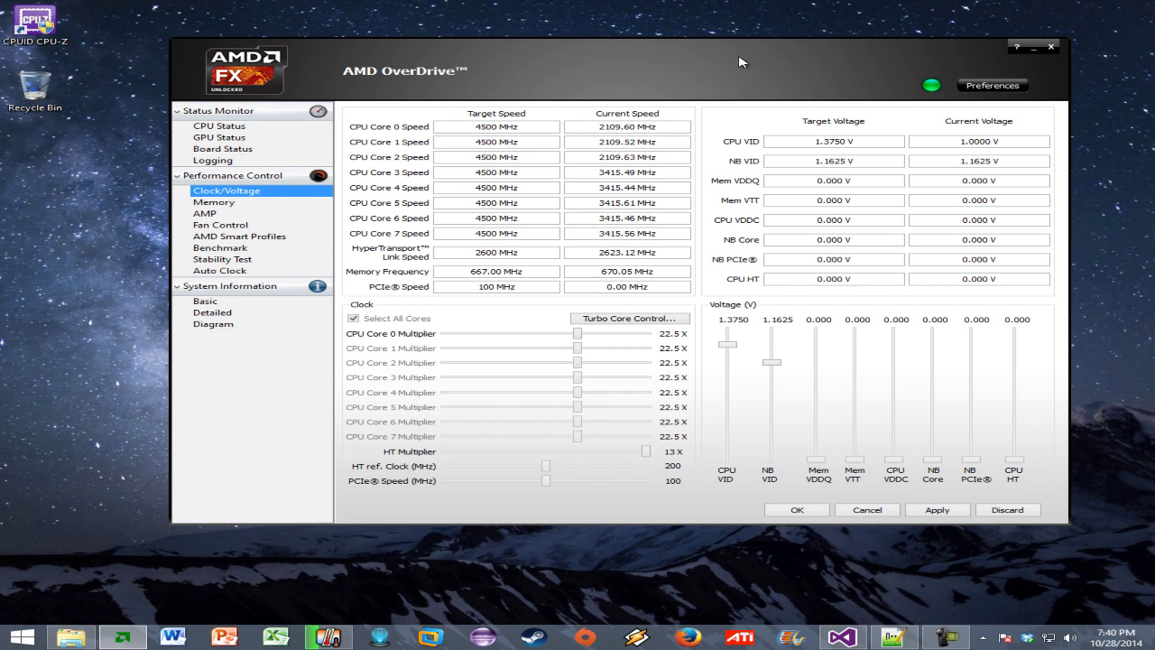
pyautogui.moveTo(742, 56); pyautogui.dragTo(731, 57)
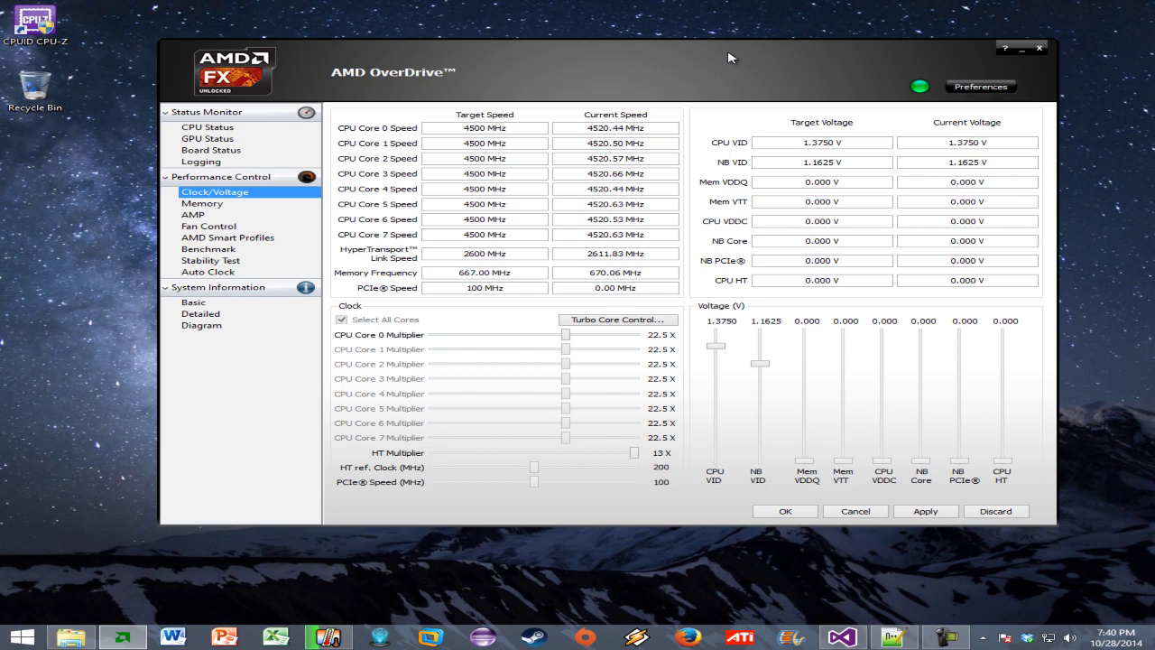
pyautogui.moveTo(730, 57); pyautogui.dragTo(628, 43)
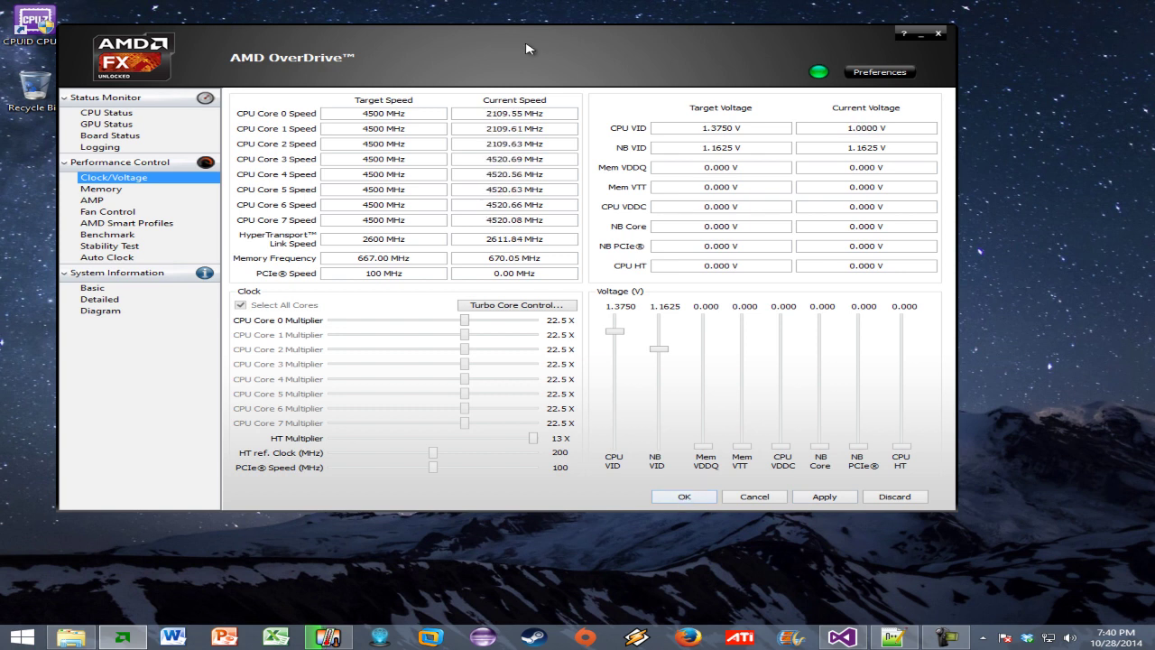
pyautogui.moveTo(526, 44); pyautogui.dragTo(609, 28)
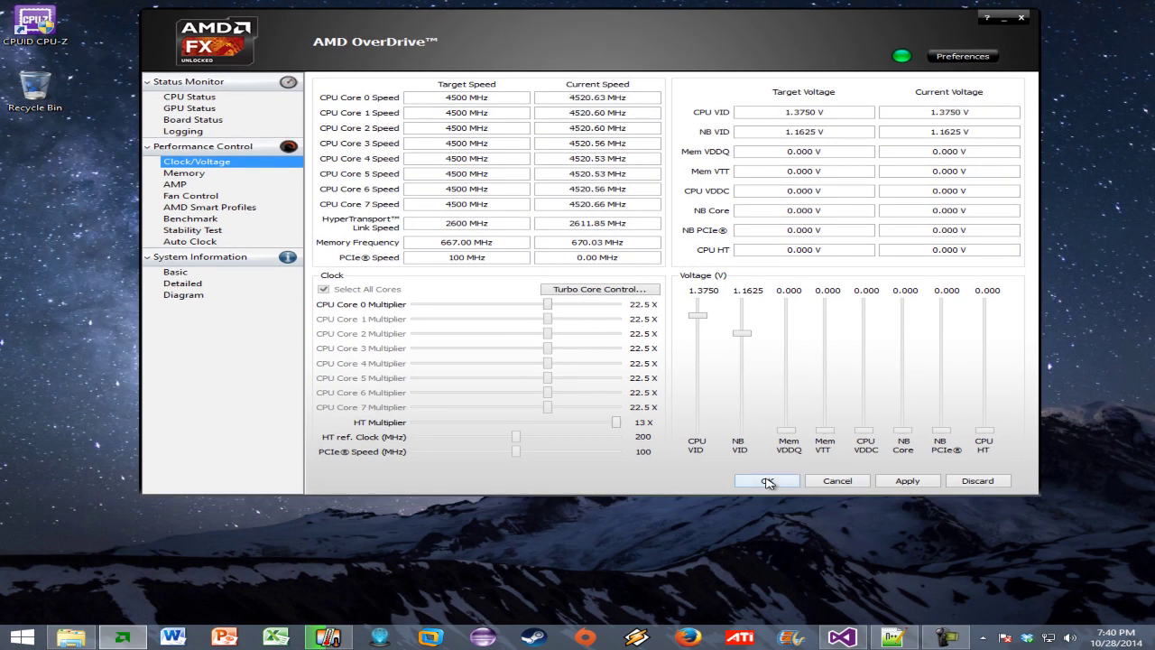